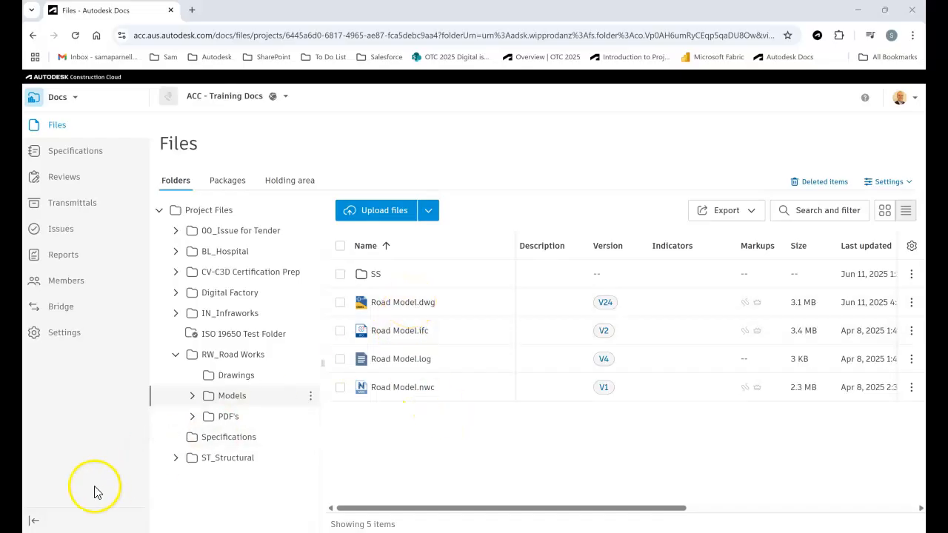
# Open Road Model.dwg from the Models folder and display its 3D View.
pyautogui.click(381, 303)
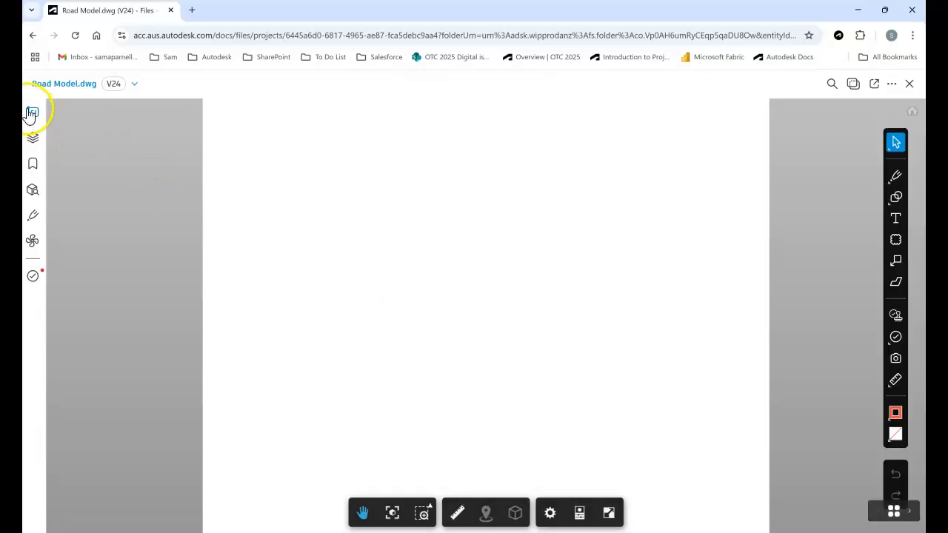
pyautogui.click(32, 112)
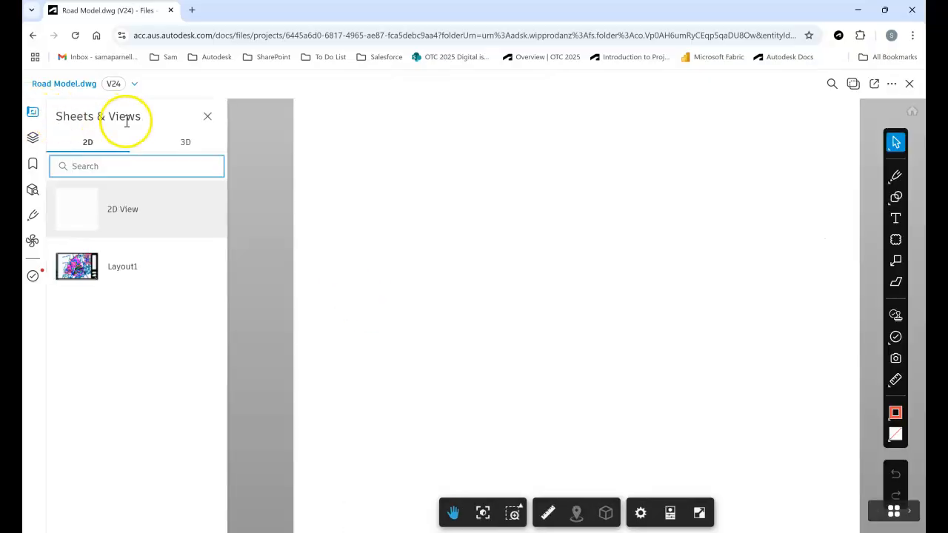
pyautogui.click(76, 209)
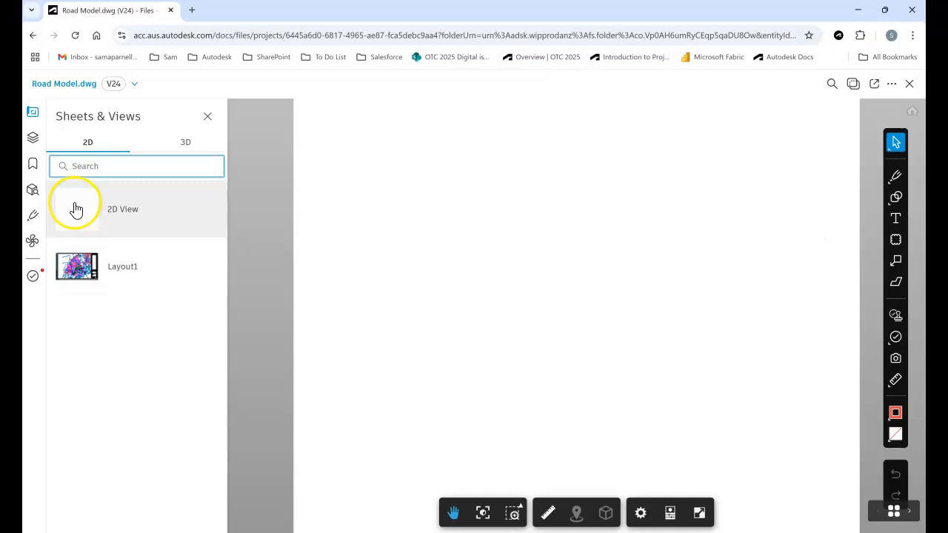
pyautogui.click(187, 146)
pyautogui.click(113, 211)
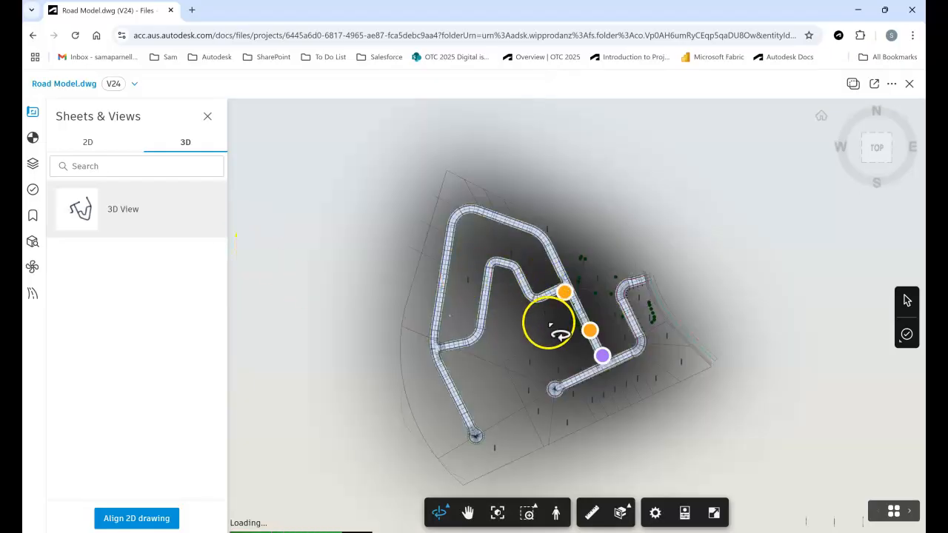
# Orbit around the road junctions in the 3D model and review the list of issues placed on it.
pyautogui.scroll(2, 546, 323)
pyautogui.scroll(5, 549, 331)
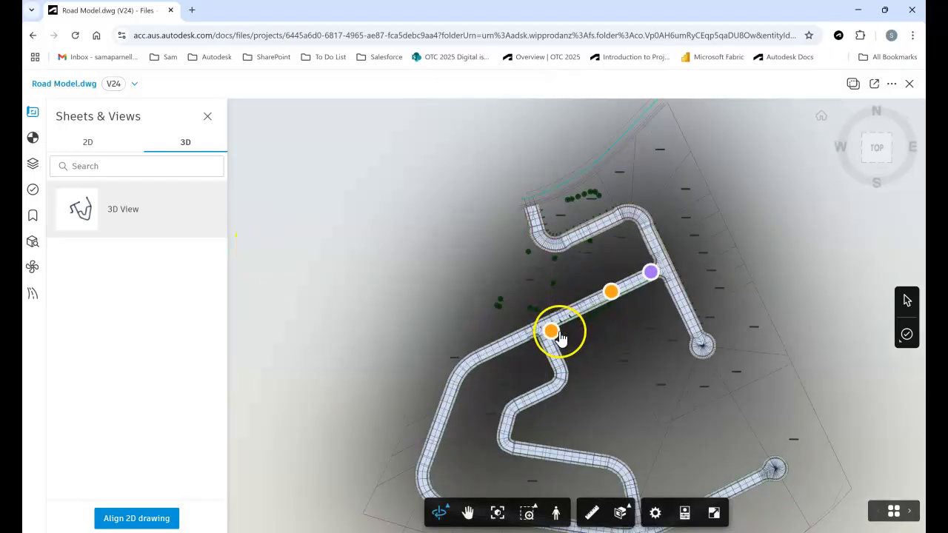
pyautogui.moveTo(554, 369); pyautogui.dragTo(706, 323)
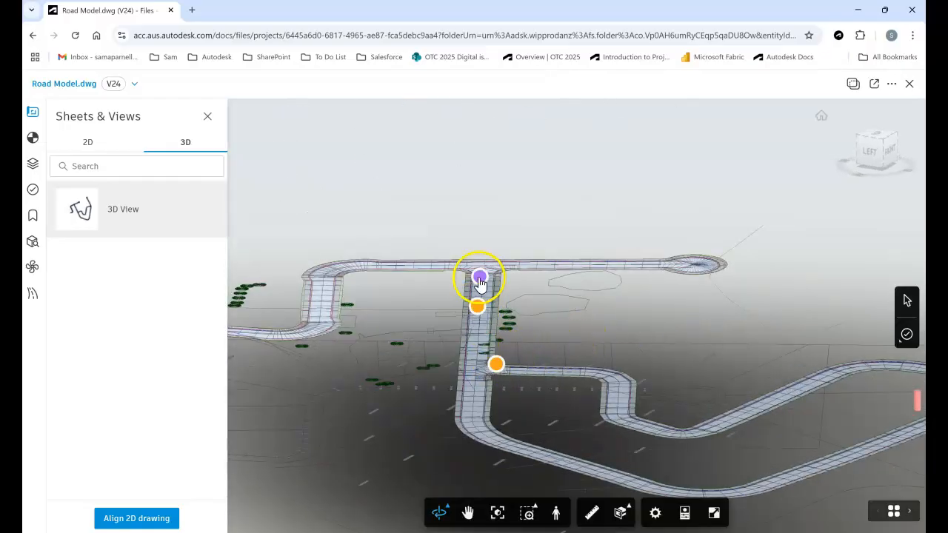
pyautogui.click(30, 191)
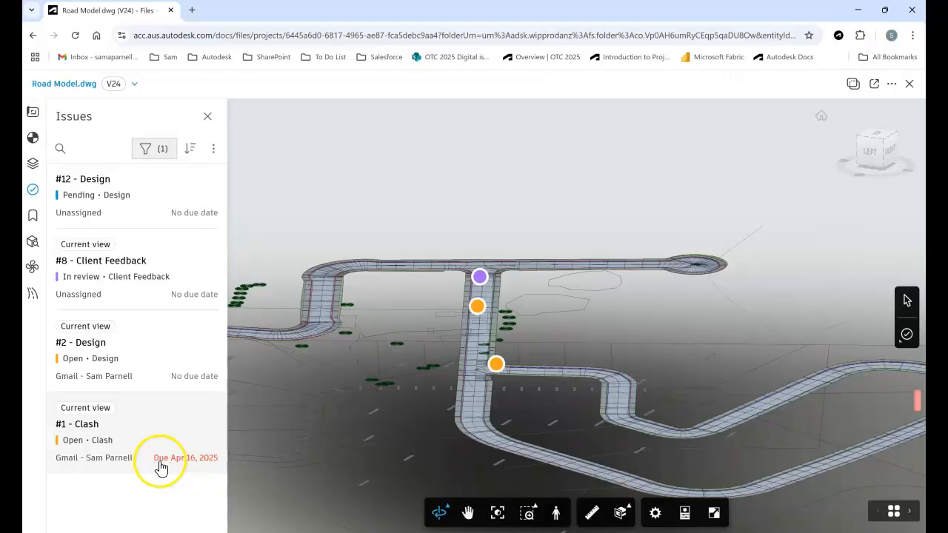
pyautogui.click(217, 466)
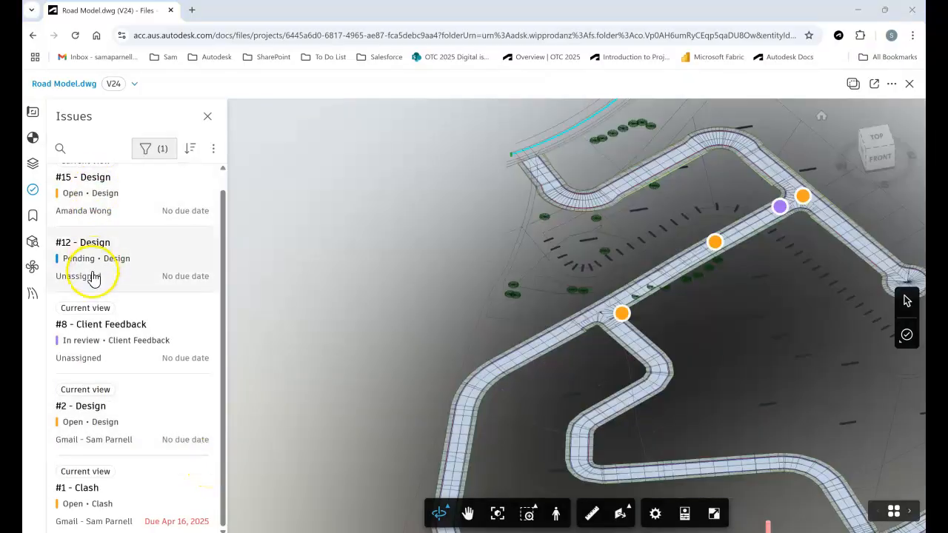
# Place a new issue of type Design on the road surface beside the triangular gap at the side-road junction.
pyautogui.scroll(10, 609, 315)
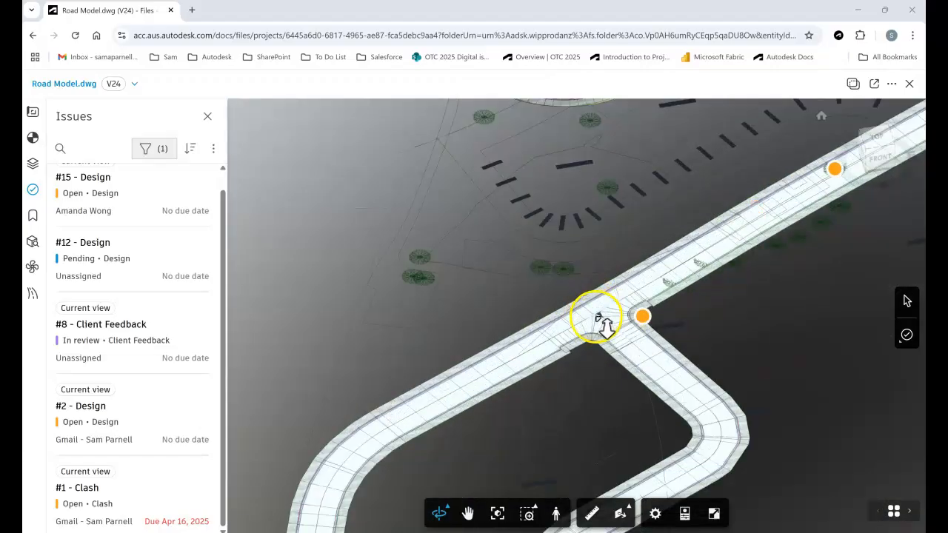
pyautogui.scroll(5, 600, 320)
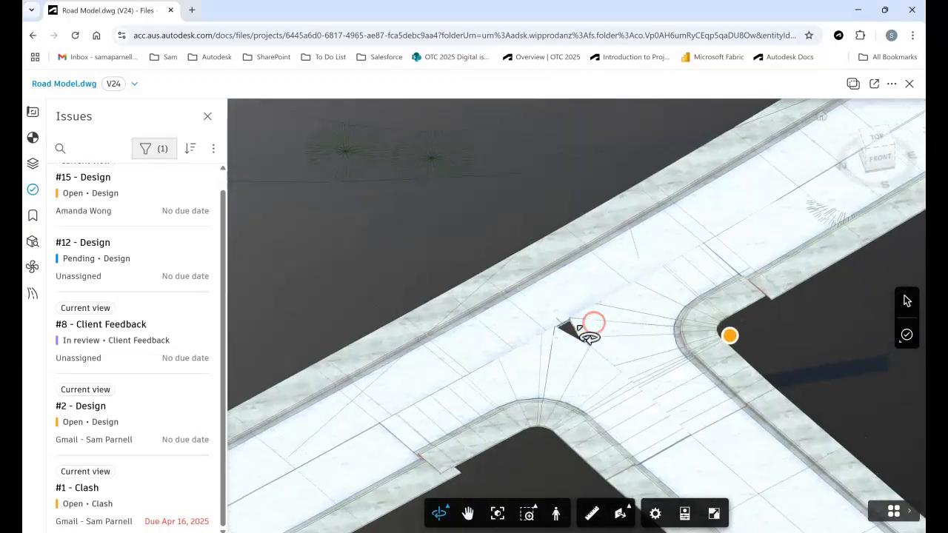
pyautogui.scroll(6, 579, 323)
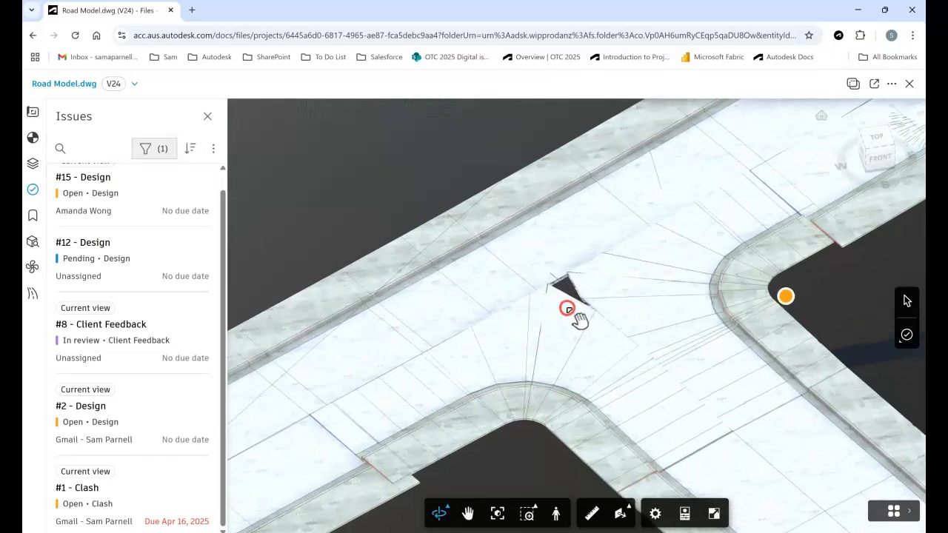
pyautogui.moveTo(599, 222); pyautogui.dragTo(597, 269)
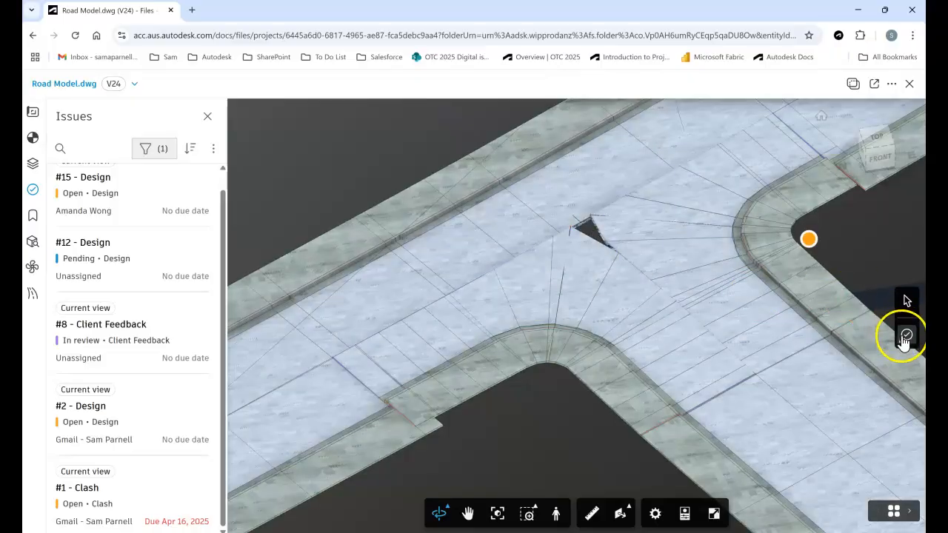
pyautogui.click(906, 338)
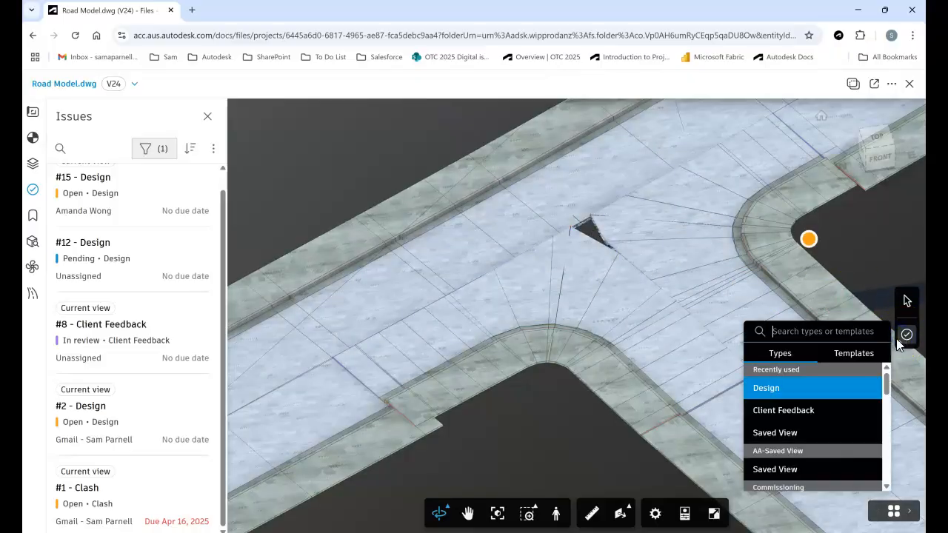
pyautogui.click(907, 345)
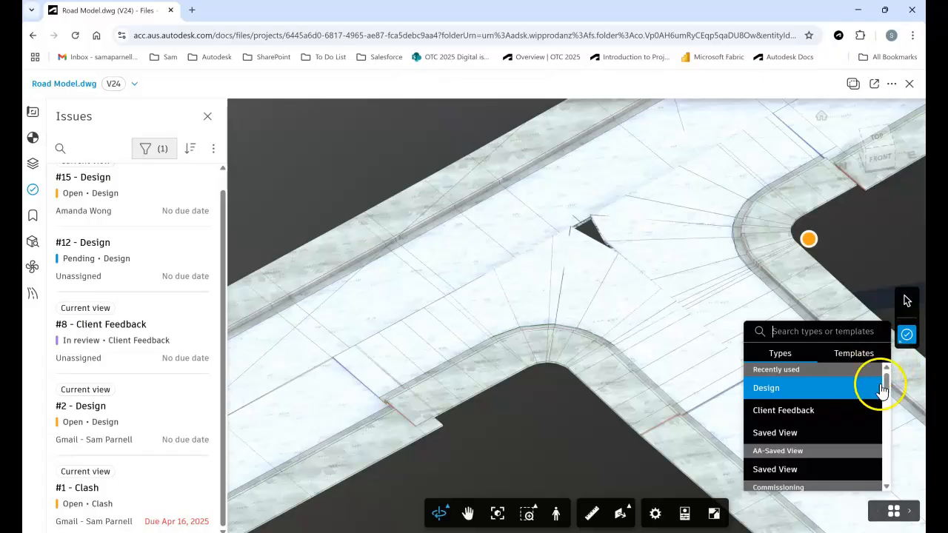
pyautogui.moveTo(889, 389)
pyautogui.mouseDown()
pyautogui.moveTo(887, 463)
pyautogui.moveTo(878, 382)
pyautogui.mouseUp()
pyautogui.click(857, 362)
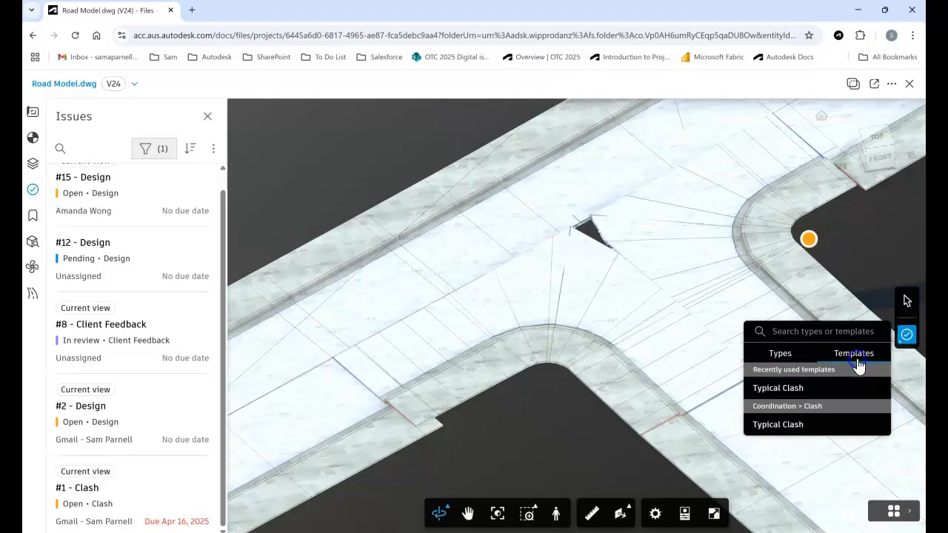
pyautogui.click(784, 357)
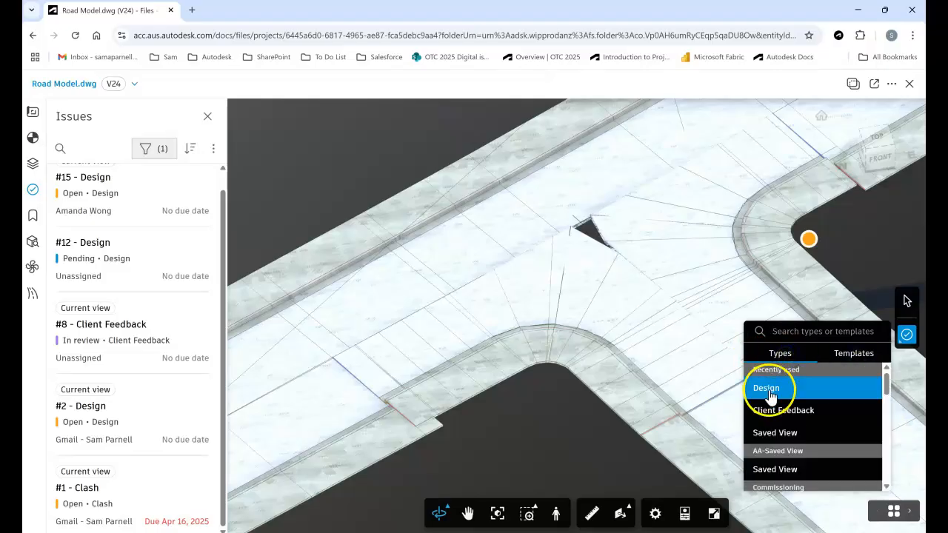
pyautogui.click(771, 393)
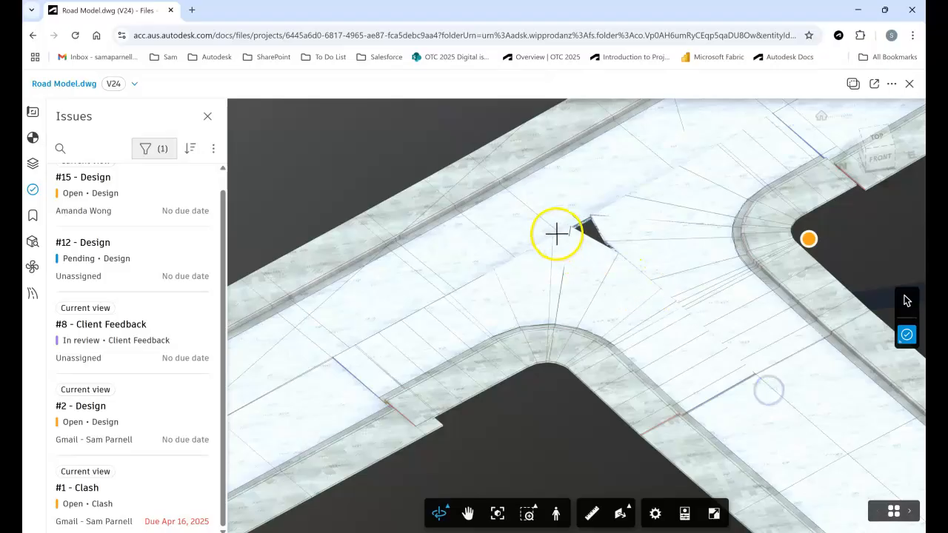
pyautogui.click(534, 230)
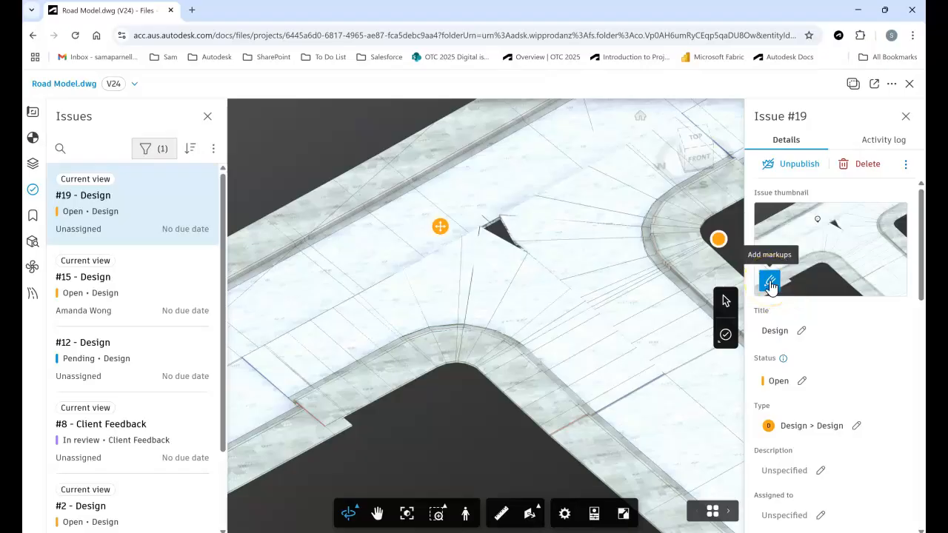
# Start marking up the new issue's thumbnail and draw a freehand pen loop around the triangular gap.
pyautogui.click(770, 282)
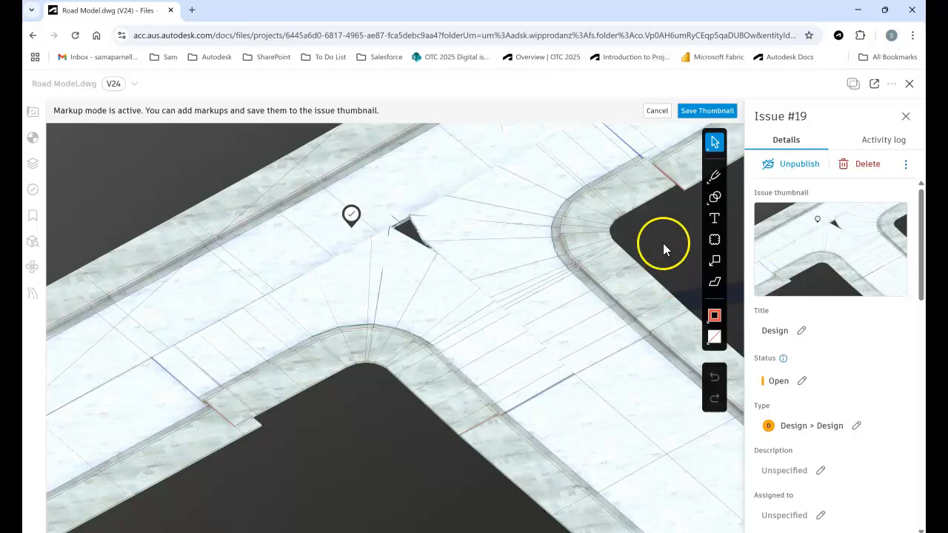
pyautogui.click(714, 176)
pyautogui.click(659, 179)
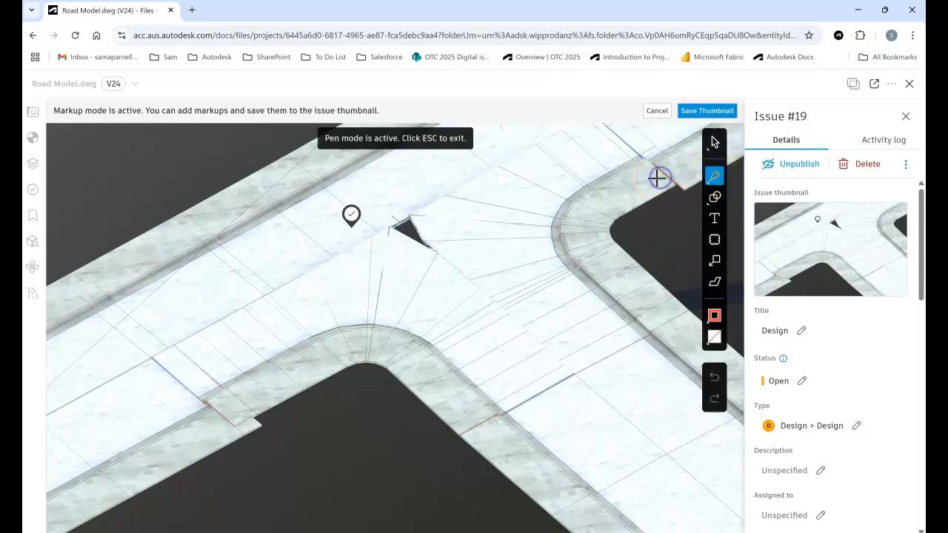
pyautogui.moveTo(400, 205); pyautogui.dragTo(440, 216)
# Draw a circle around the mismatched kerb end on the near side of the junction.
pyautogui.click(715, 196)
pyautogui.click(654, 196)
pyautogui.moveTo(146, 335); pyautogui.dragTo(302, 479)
# Add the text markup "fix tie in" below the kerb curve and frame the whole junction with a cloud.
pyautogui.click(715, 219)
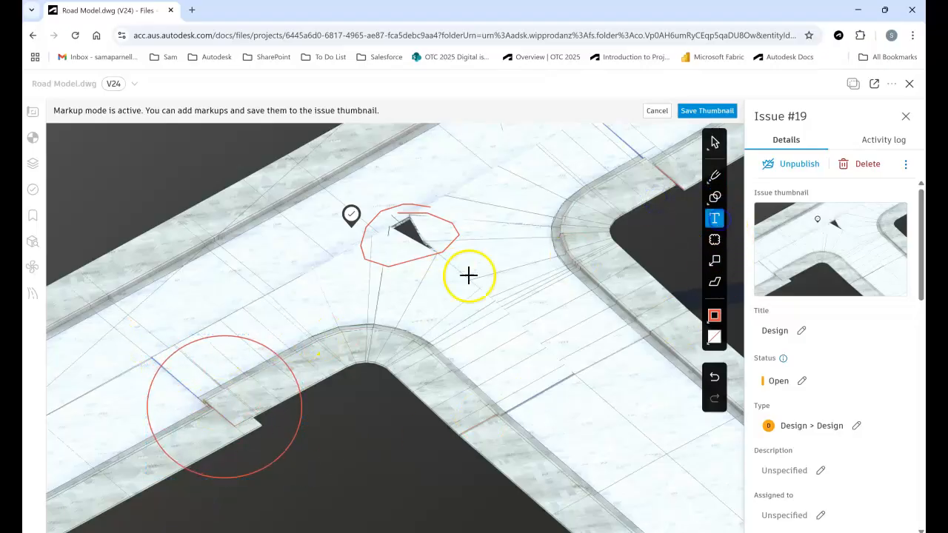
pyautogui.moveTo(393, 424); pyautogui.dragTo(395, 425)
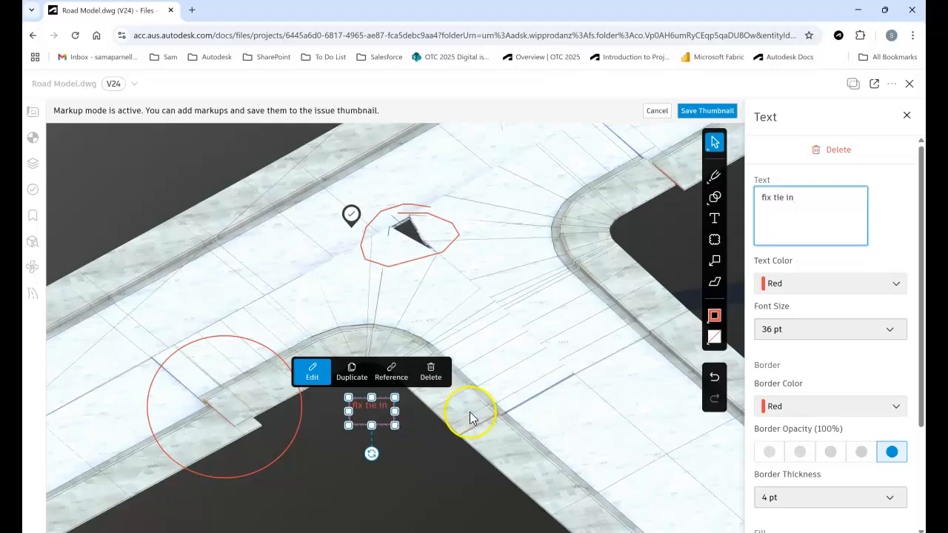
pyautogui.click(715, 239)
pyautogui.moveTo(688, 134)
pyautogui.mouseDown()
pyautogui.moveTo(360, 324)
pyautogui.moveTo(132, 501)
pyautogui.mouseUp()
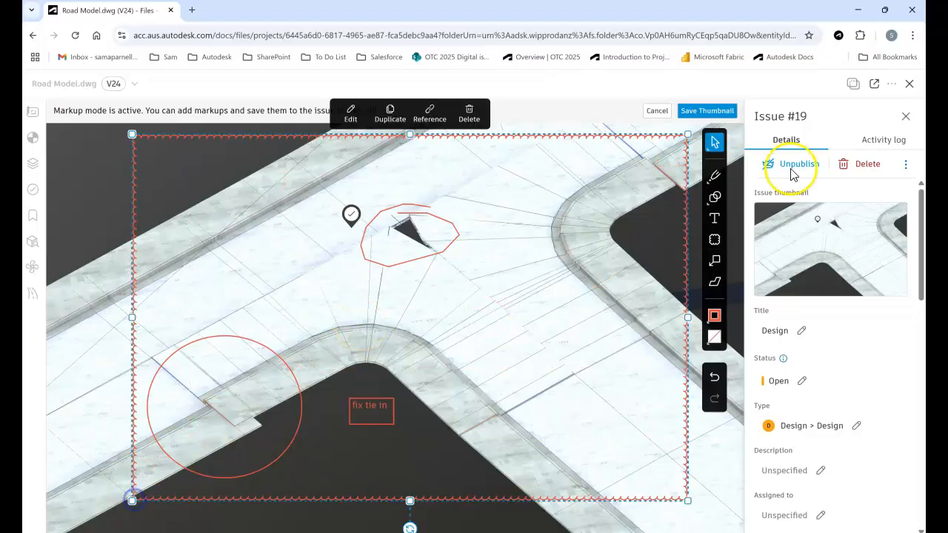
# Draw an arrow from the "fix tie in" text to the kerb end across the junction and save the thumbnail.
pyautogui.click(715, 196)
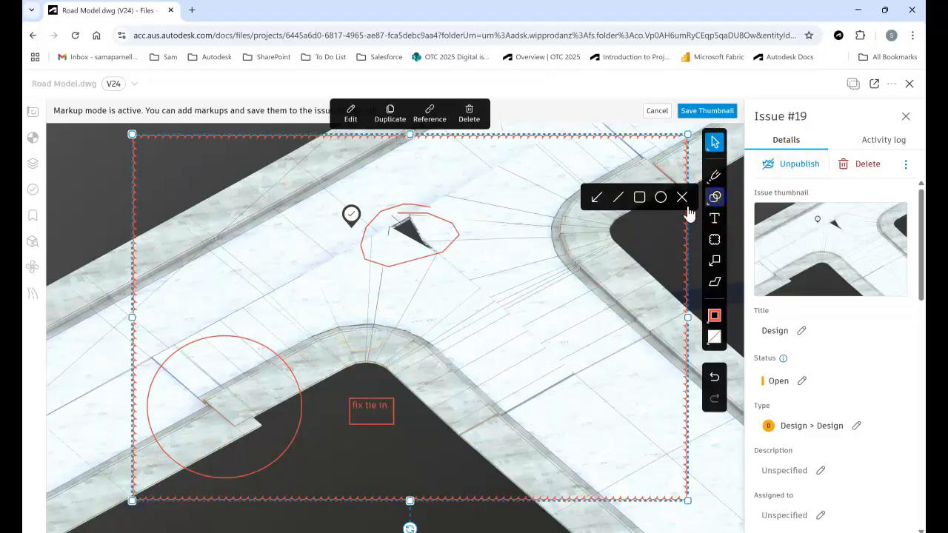
pyautogui.click(597, 198)
pyautogui.moveTo(603, 241); pyautogui.dragTo(648, 163)
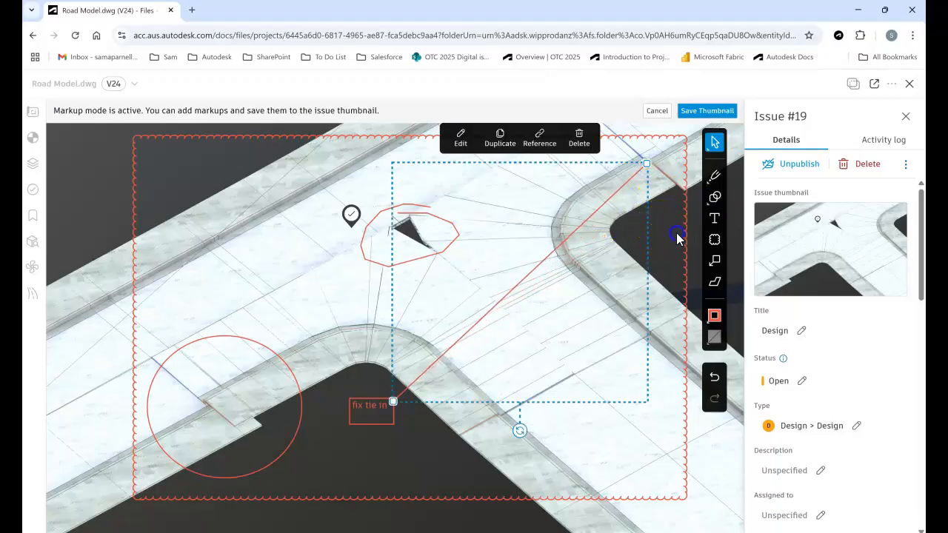
pyautogui.click(676, 233)
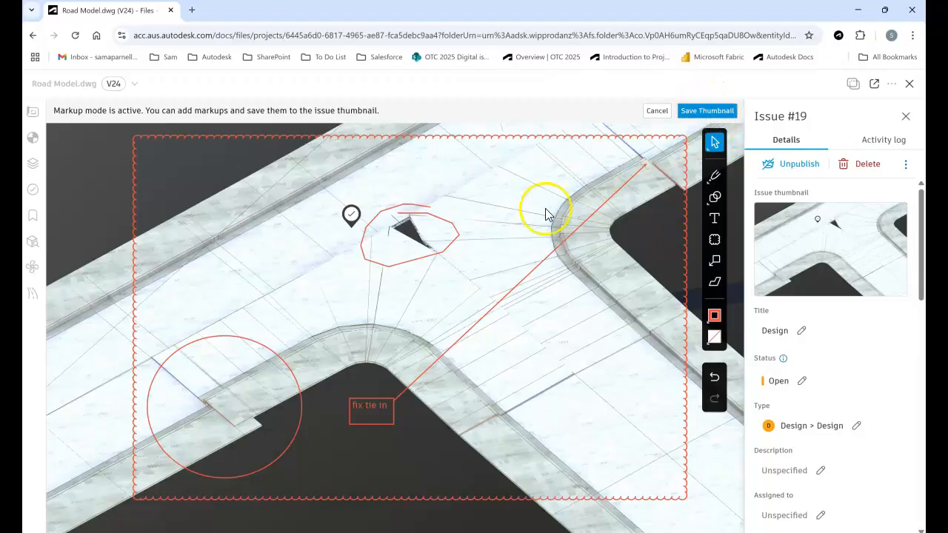
pyautogui.click(709, 111)
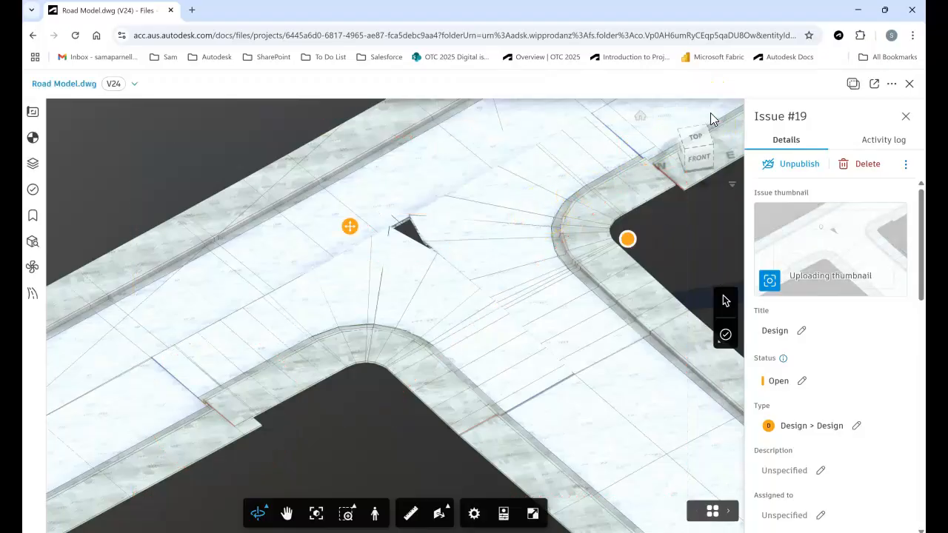
# Title the issue "Design - Kerb Return" and choose Open as its status.
pyautogui.click(778, 331)
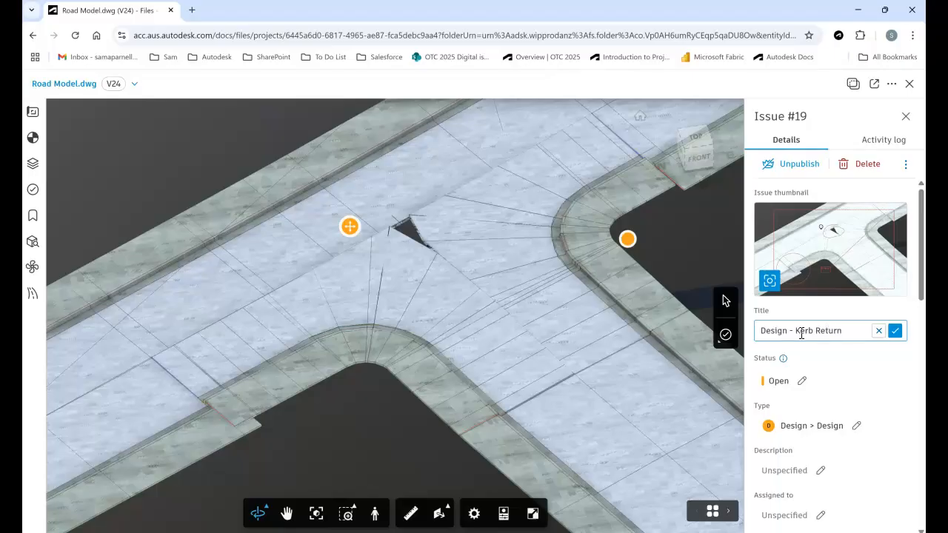
pyautogui.click(897, 335)
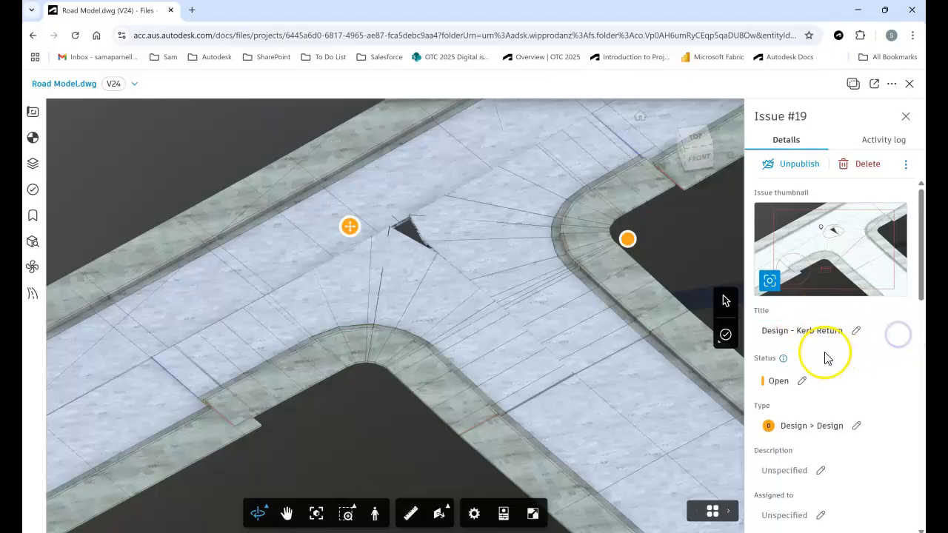
pyautogui.scroll(-2, 794, 314)
pyautogui.click(788, 272)
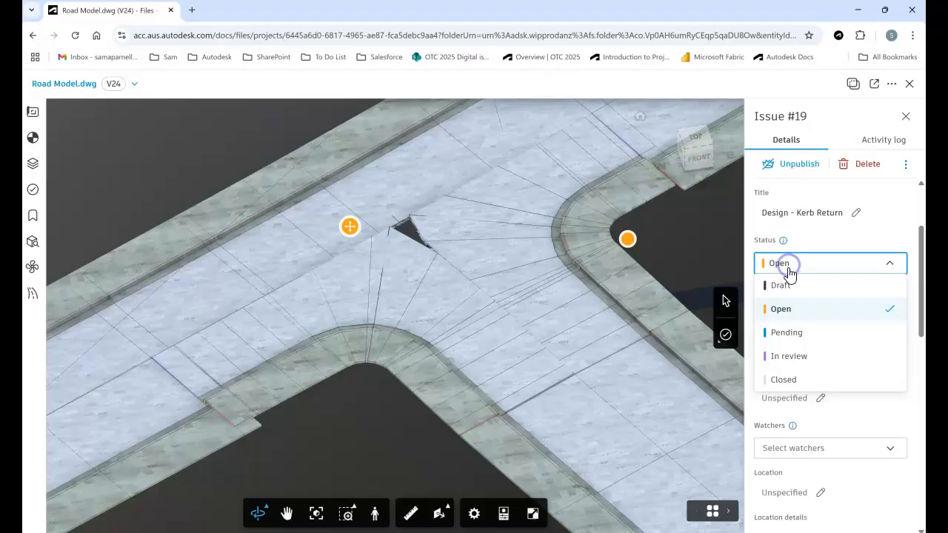
pyautogui.click(790, 311)
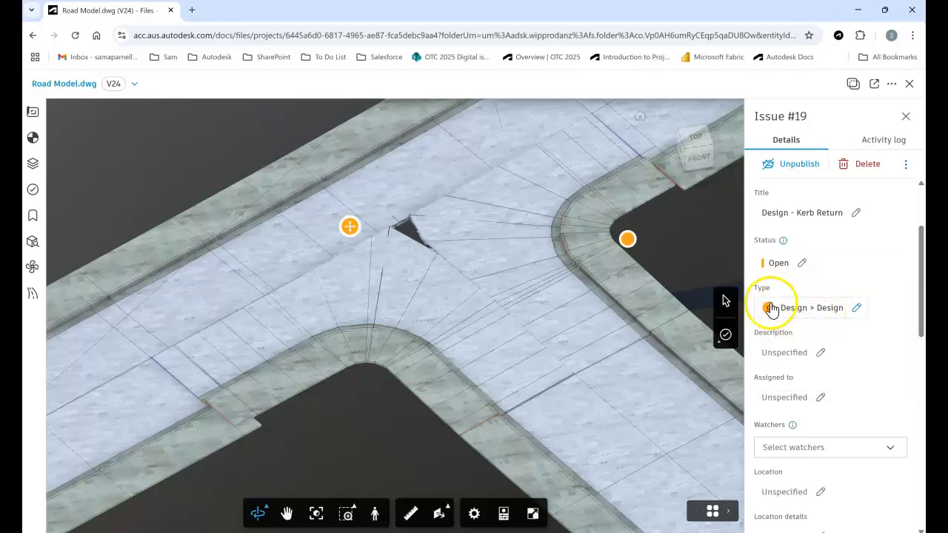
# Enter the issue description "Kerb Return needs to tie in" and save it.
pyautogui.scroll(-1, 782, 319)
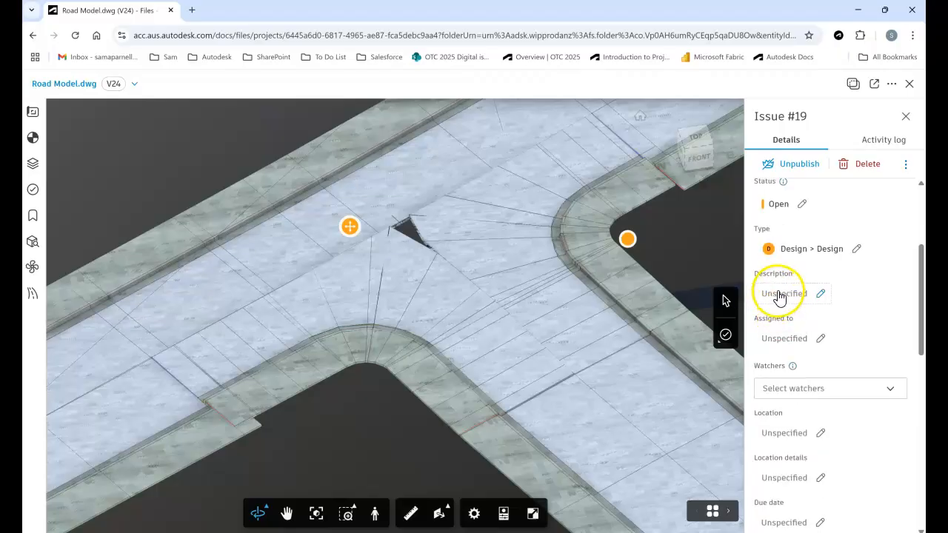
pyautogui.click(782, 294)
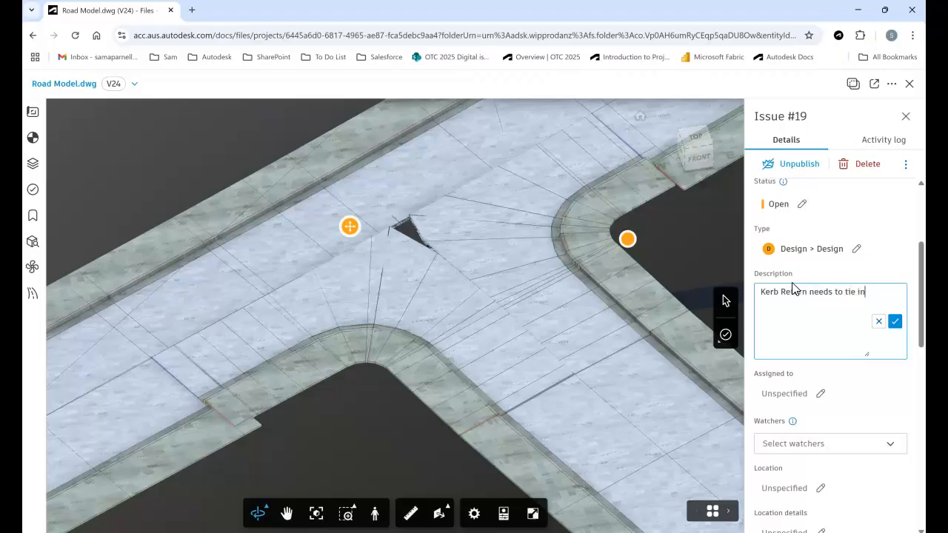
pyautogui.click(817, 399)
pyautogui.click(826, 387)
pyautogui.click(752, 206)
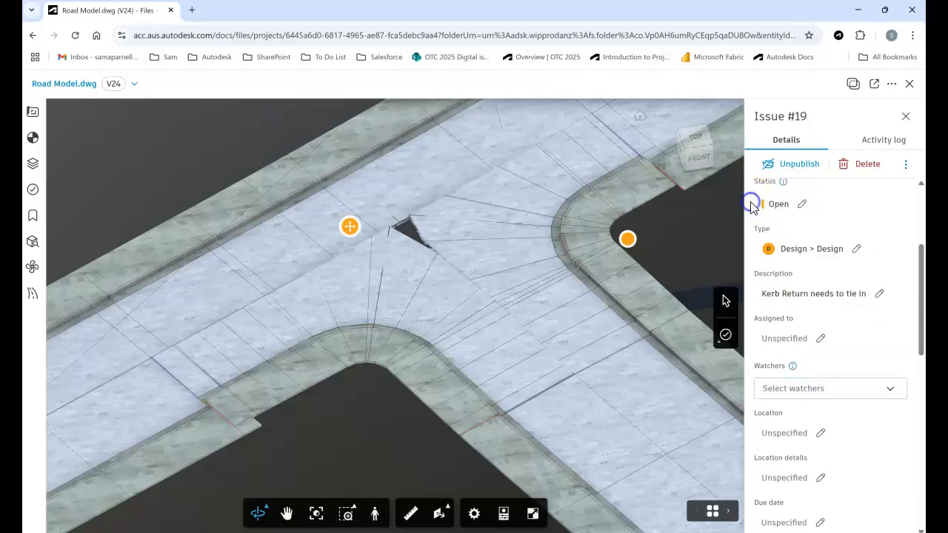
# Assign the issue to the company Road Design 123.
pyautogui.click(798, 340)
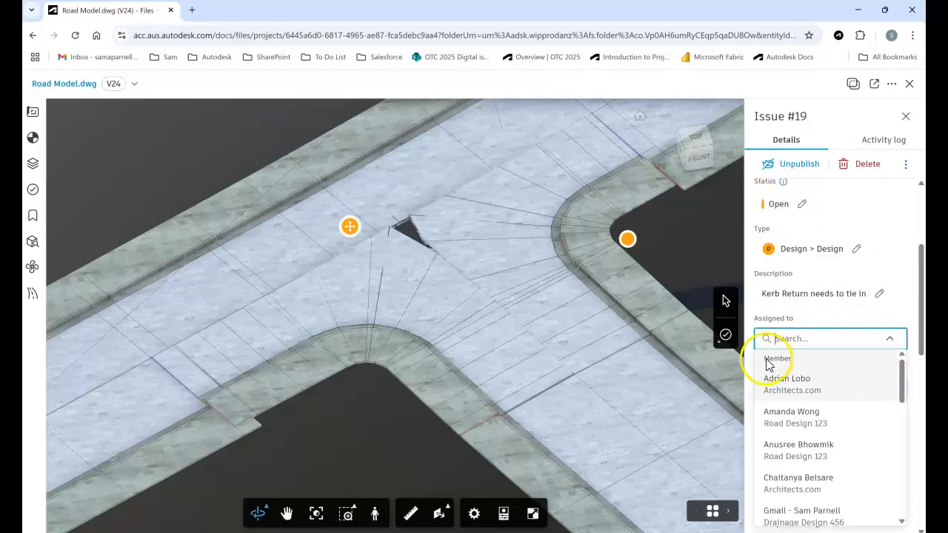
pyautogui.moveTo(905, 370); pyautogui.dragTo(907, 434)
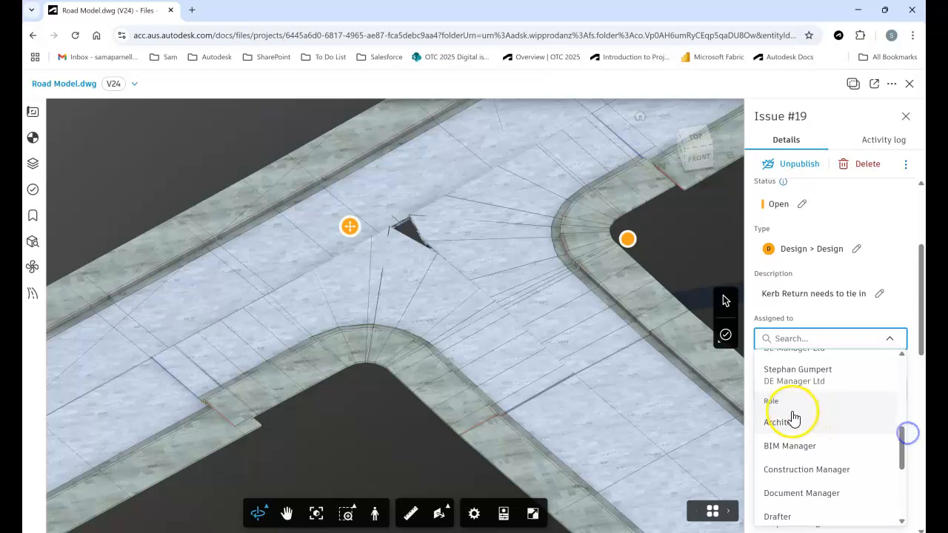
pyautogui.scroll(-5, 796, 430)
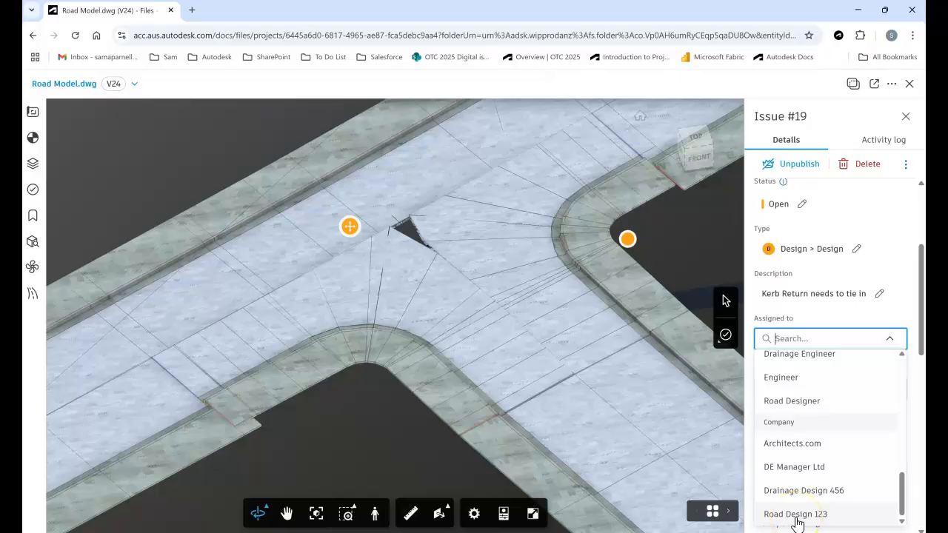
pyautogui.click(797, 514)
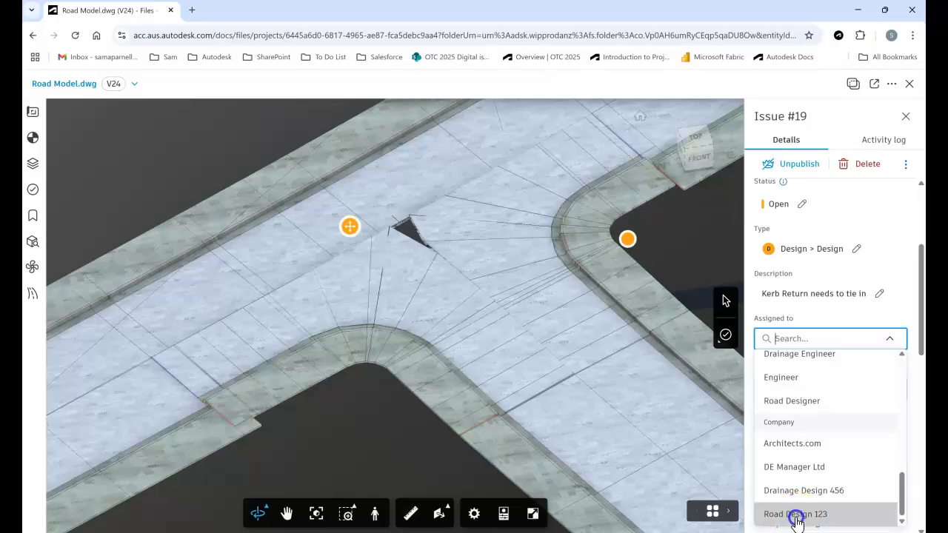
# Add the issue's creator, a DE Manager Ltd member, as its watcher.
pyautogui.scroll(-1, 790, 394)
pyautogui.click(783, 340)
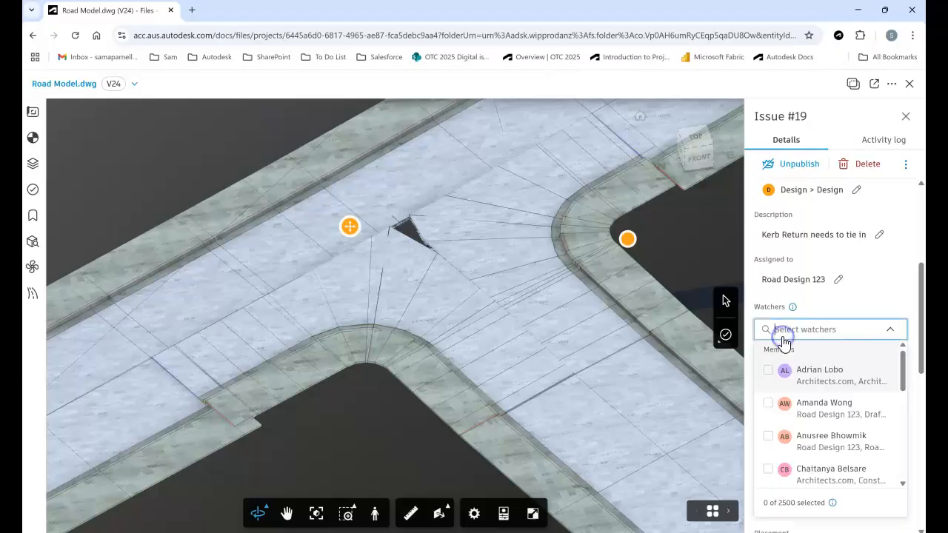
pyautogui.moveTo(903, 363); pyautogui.dragTo(897, 409)
pyautogui.click(766, 397)
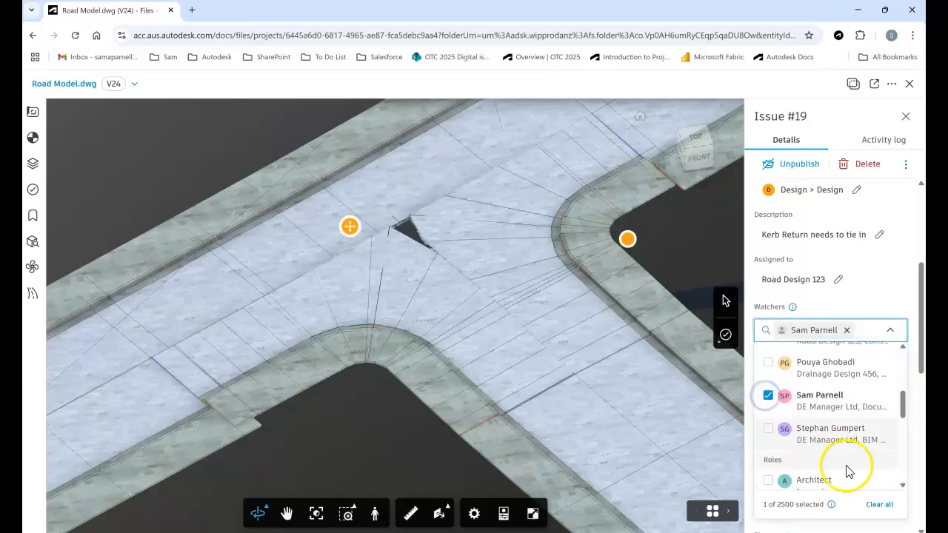
pyautogui.click(869, 302)
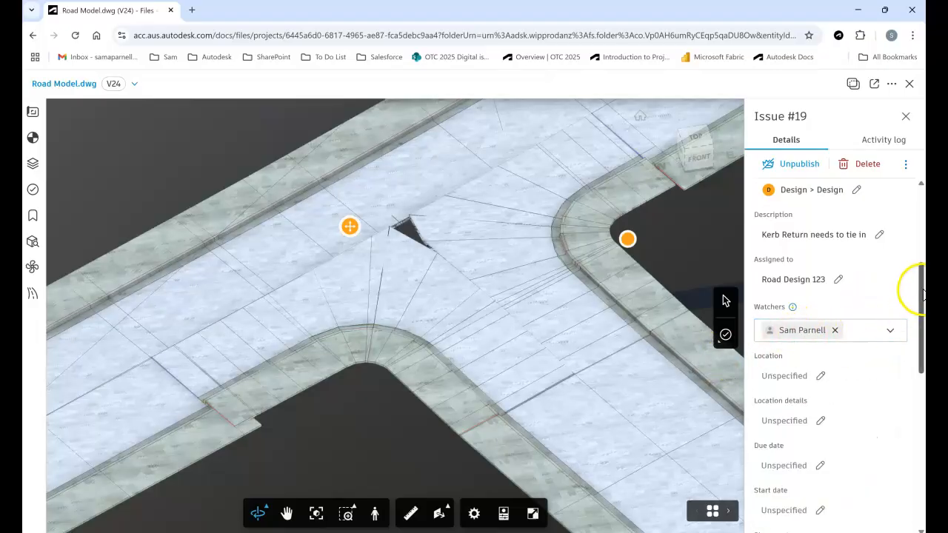
# Set the issue's due date to Jun 19, 2025.
pyautogui.moveTo(924, 295); pyautogui.dragTo(922, 326)
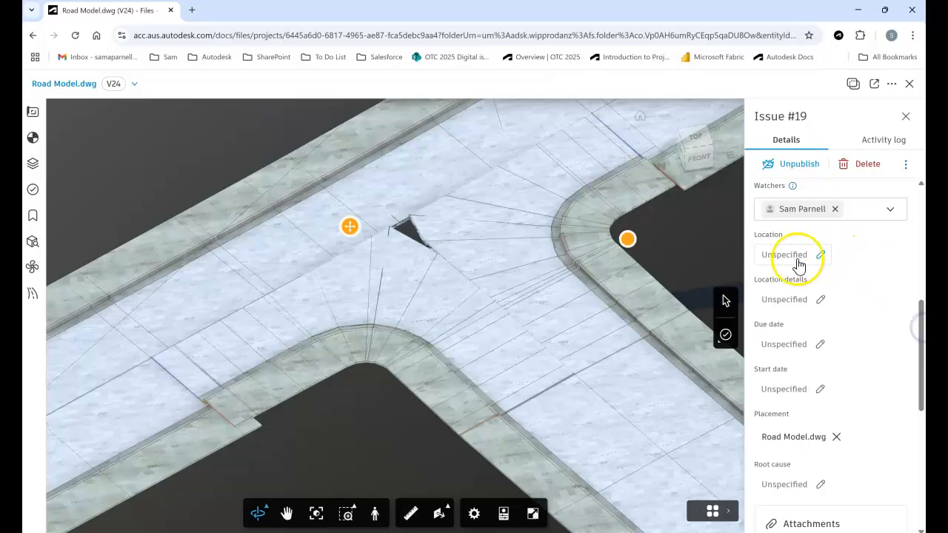
pyautogui.scroll(-1, 789, 289)
pyautogui.click(793, 288)
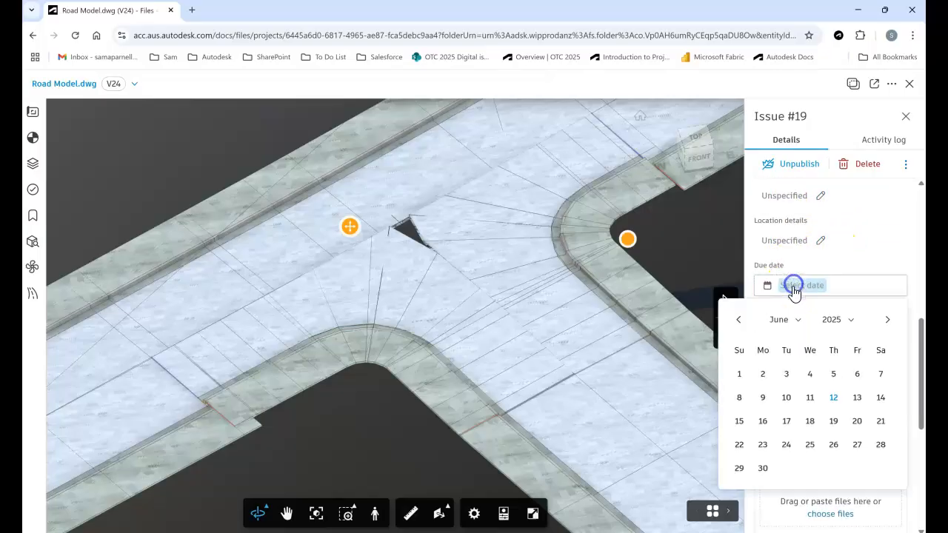
pyautogui.click(839, 427)
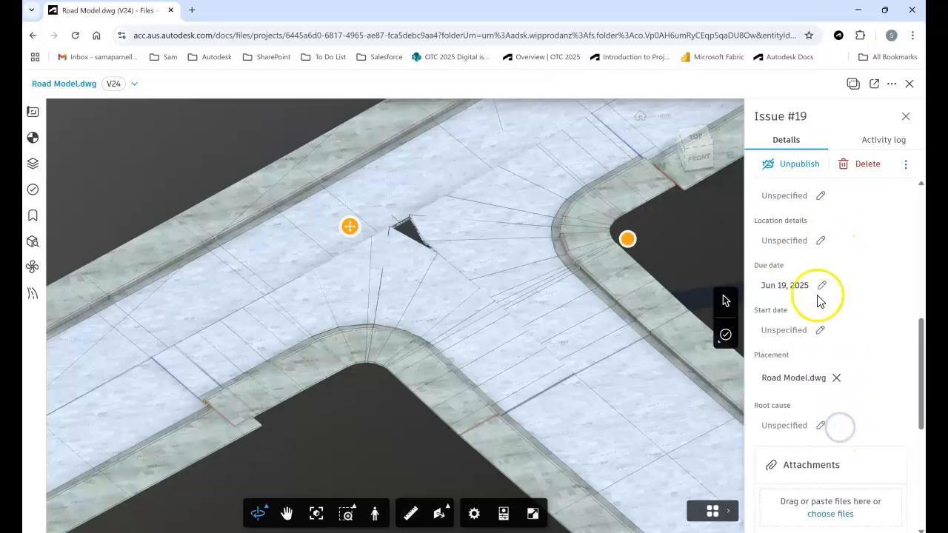
pyautogui.scroll(-3, 817, 311)
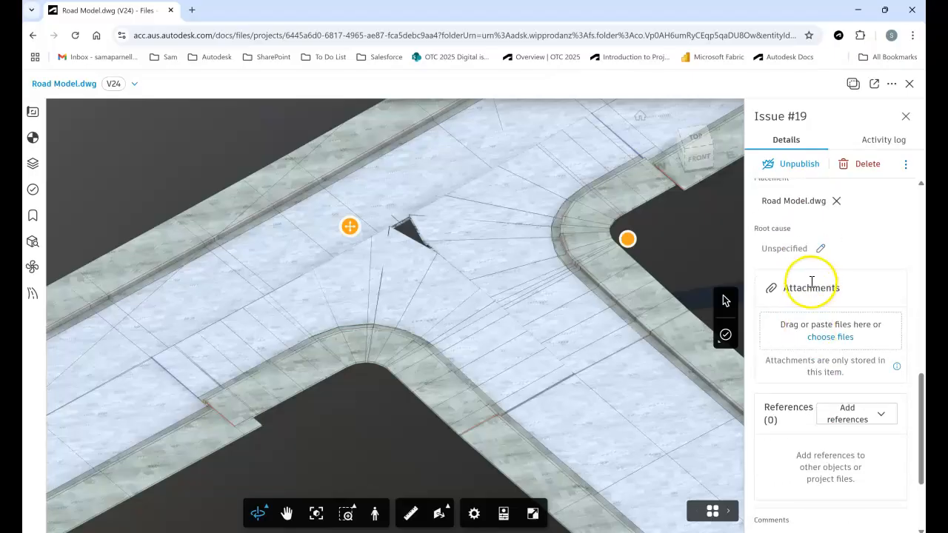
pyautogui.click(831, 337)
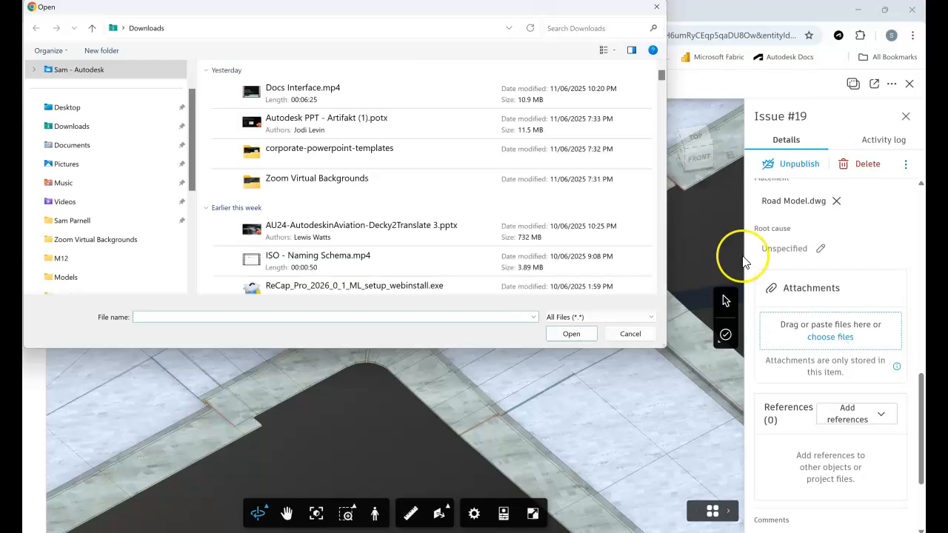
pyautogui.click(658, 8)
# Reference the file HSD - Sheet 1-- (12).pdf from the PDF's folder of RW_Road Works in the issue and close the issue.
pyautogui.scroll(-2, 857, 383)
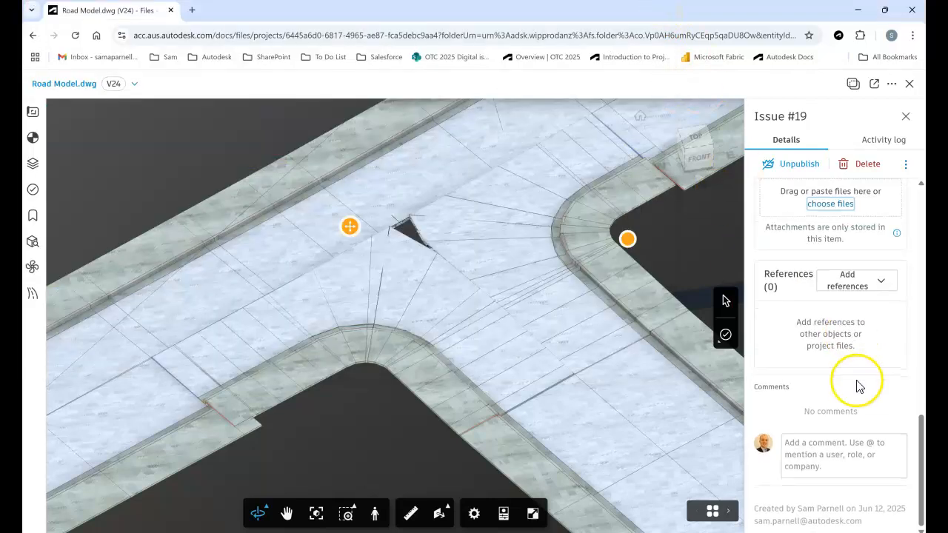
pyautogui.click(848, 279)
pyautogui.click(821, 348)
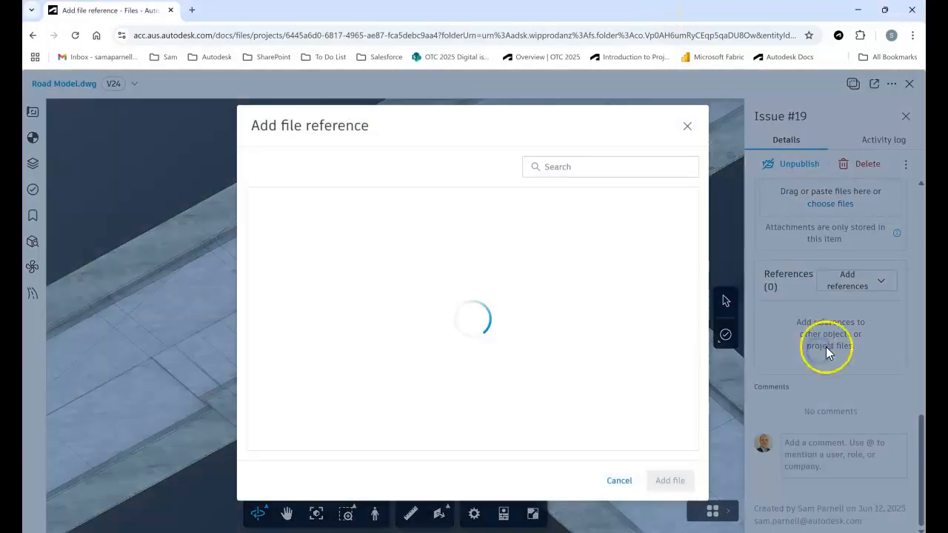
pyautogui.click(263, 200)
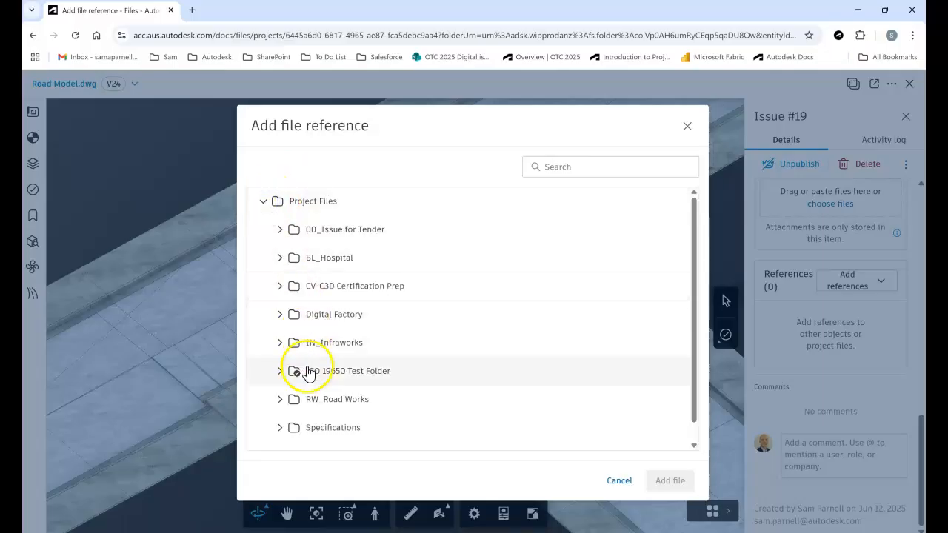
pyautogui.click(286, 404)
pyautogui.scroll(-2, 359, 374)
pyautogui.click(327, 381)
pyautogui.scroll(-3, 359, 366)
pyautogui.click(330, 287)
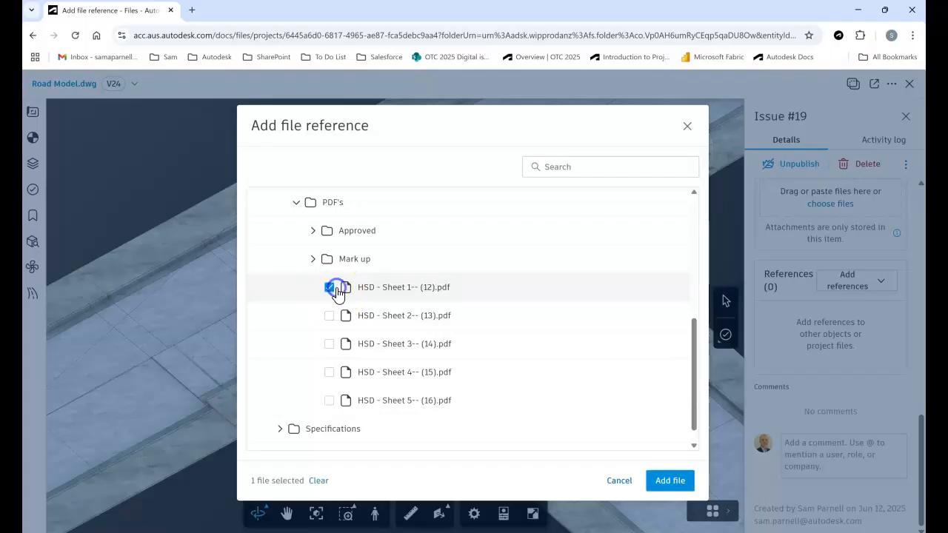
pyautogui.click(673, 483)
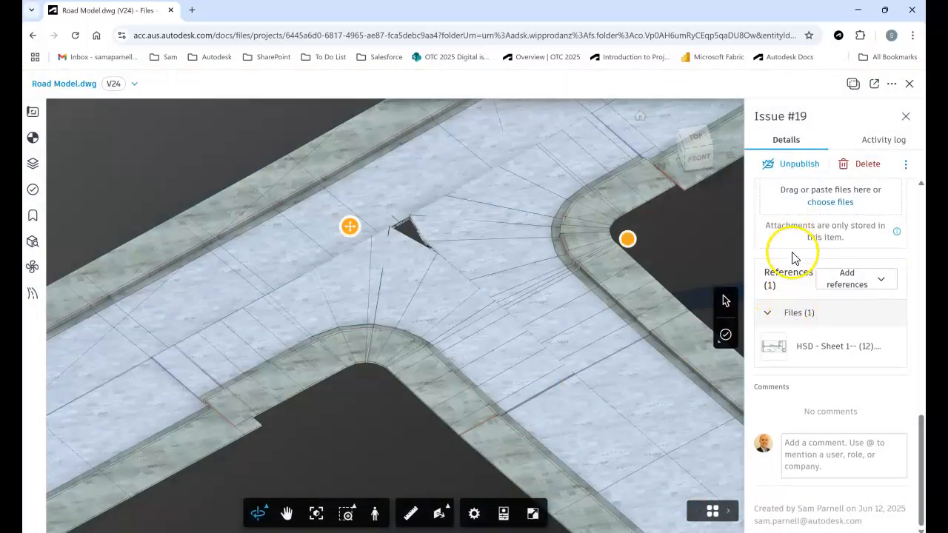
pyautogui.click(911, 119)
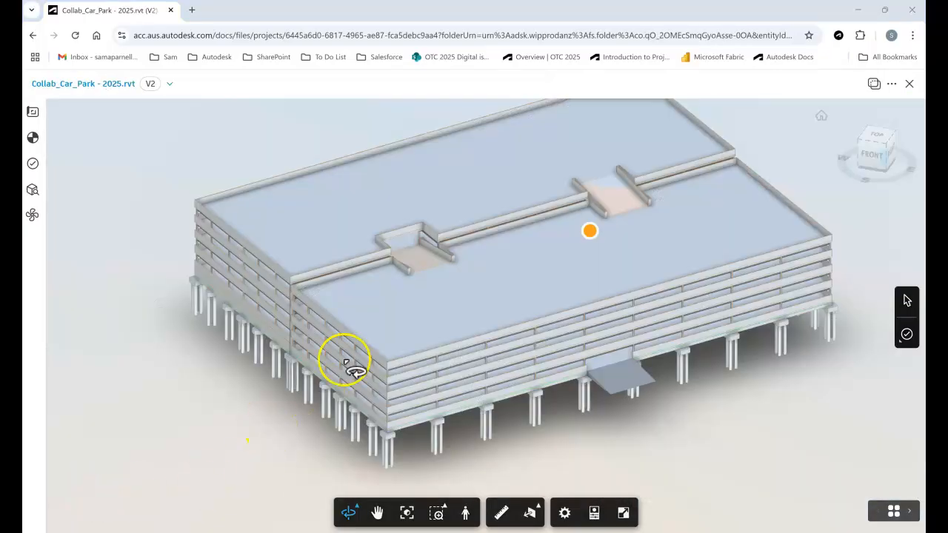
# Look through the car park model's views and issues, isolating Level 7 and restoring the full model along the way.
pyautogui.moveTo(397, 247); pyautogui.dragTo(379, 271)
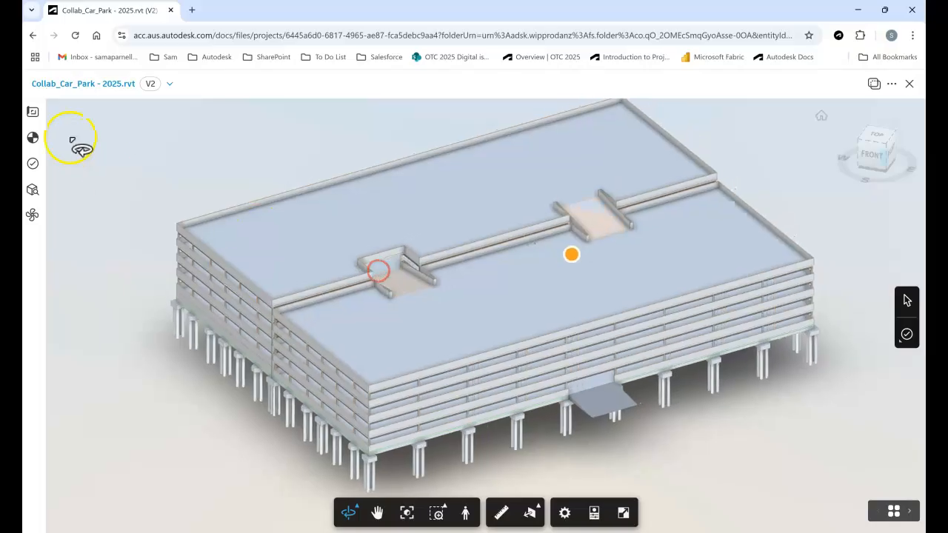
pyautogui.click(32, 112)
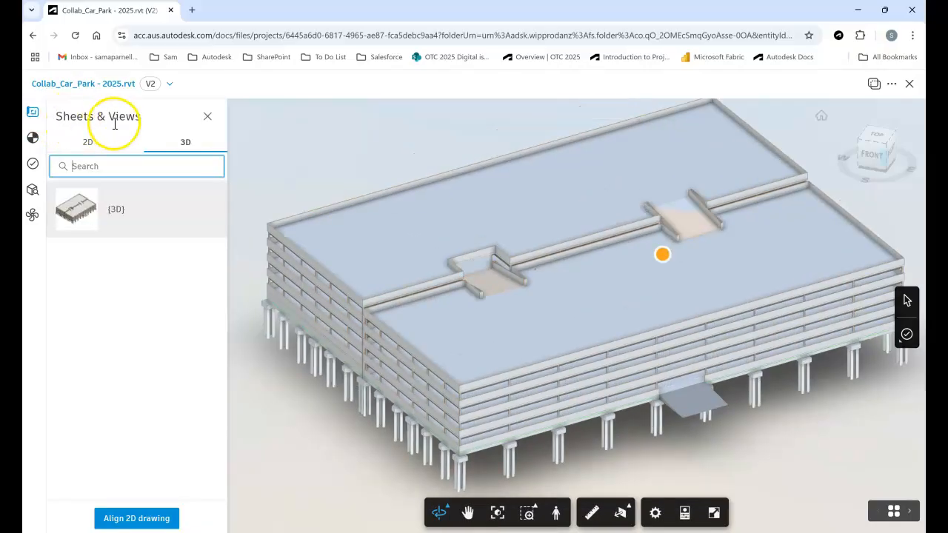
pyautogui.click(32, 138)
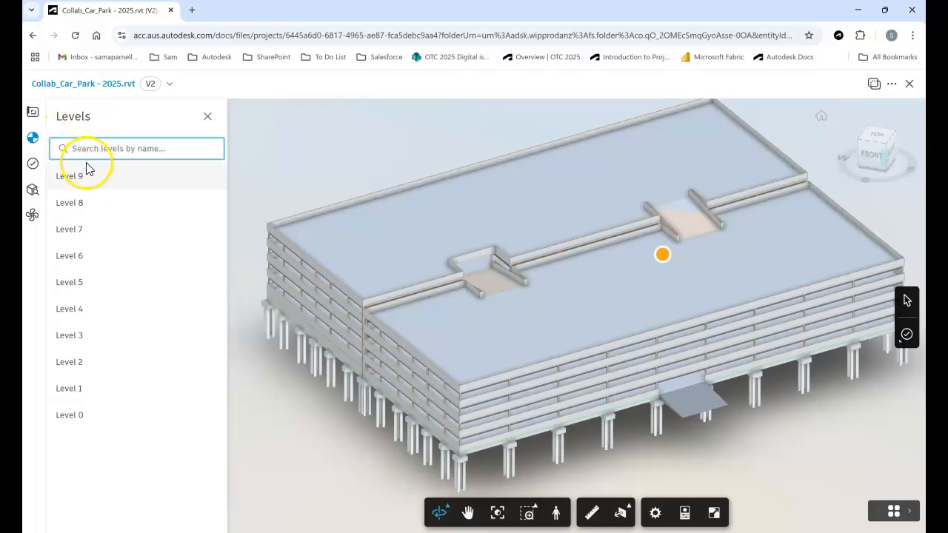
pyautogui.click(76, 230)
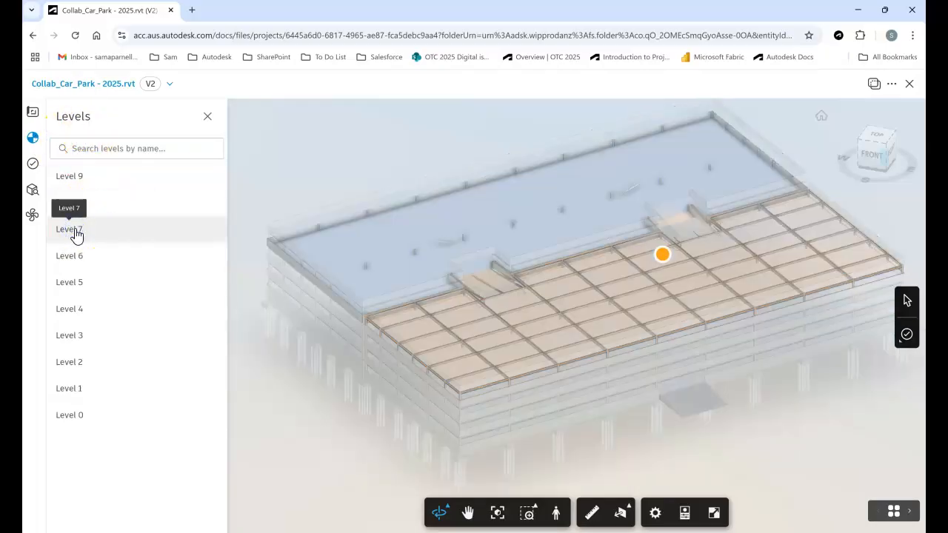
pyautogui.click(76, 231)
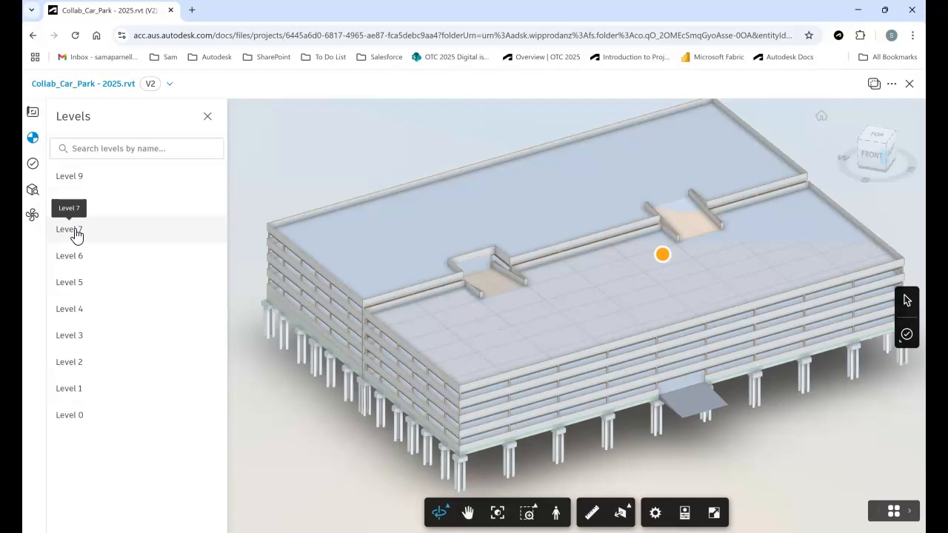
pyautogui.click(32, 164)
pyautogui.click(87, 151)
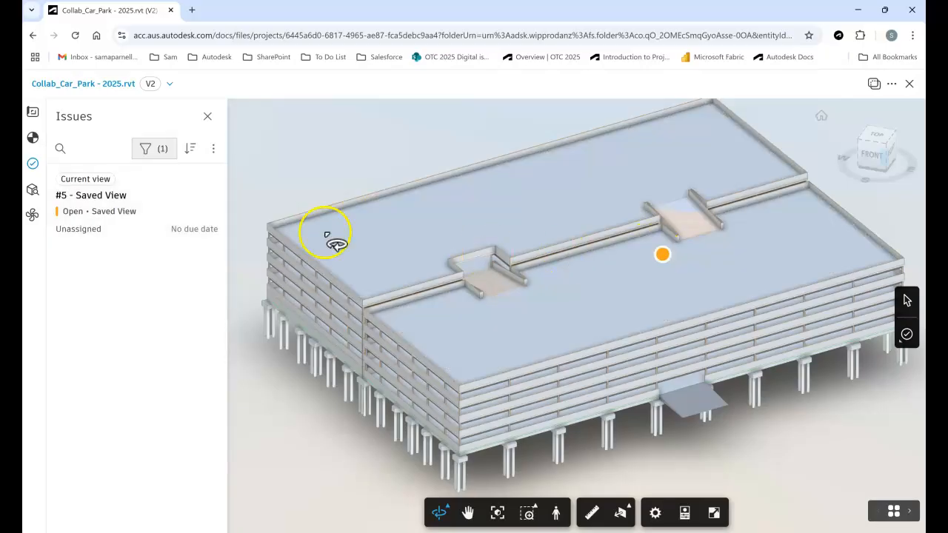
# Hide the Walls category in the car park model.
pyautogui.click(31, 190)
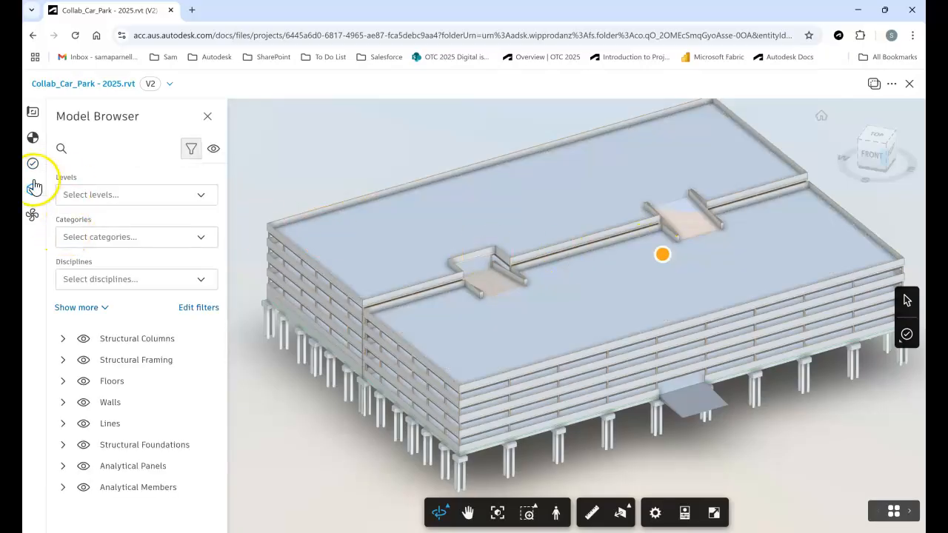
pyautogui.click(83, 402)
# Cut the car park model with a Y section plane to expose the slab, beam and column joint at the ramp.
pyautogui.scroll(10, 461, 278)
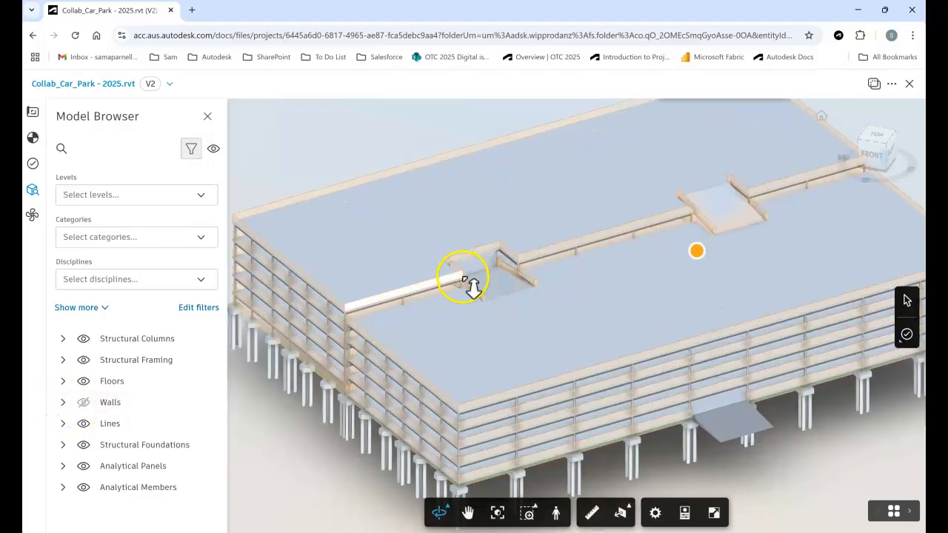
pyautogui.scroll(5, 451, 265)
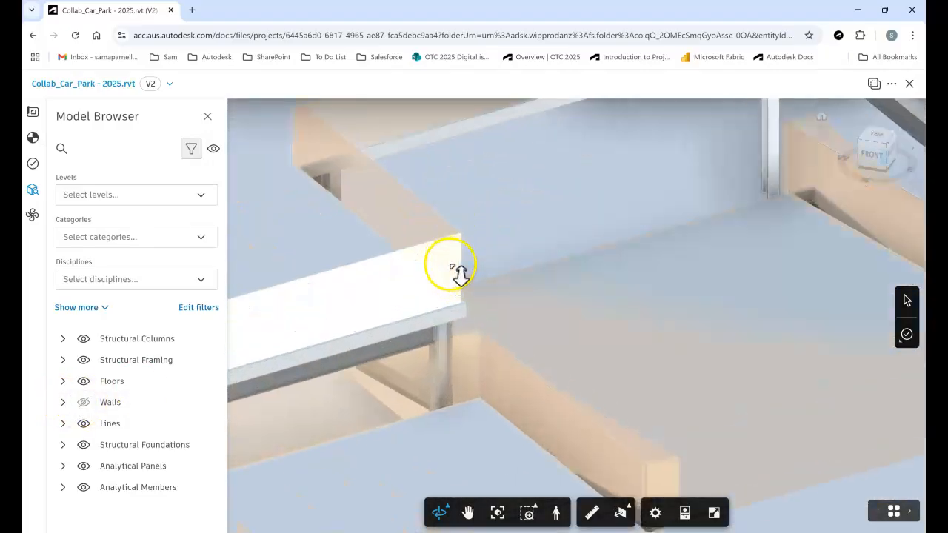
pyautogui.click(435, 372)
pyautogui.moveTo(445, 382); pyautogui.dragTo(529, 492)
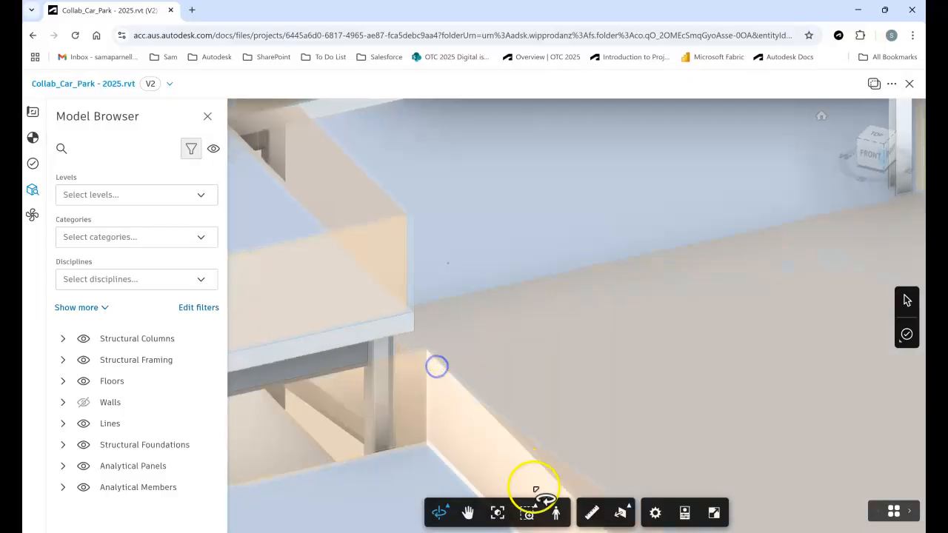
pyautogui.click(625, 521)
pyautogui.scroll(8, 518, 248)
pyautogui.moveTo(541, 256); pyautogui.dragTo(682, 253)
pyautogui.scroll(6, 599, 204)
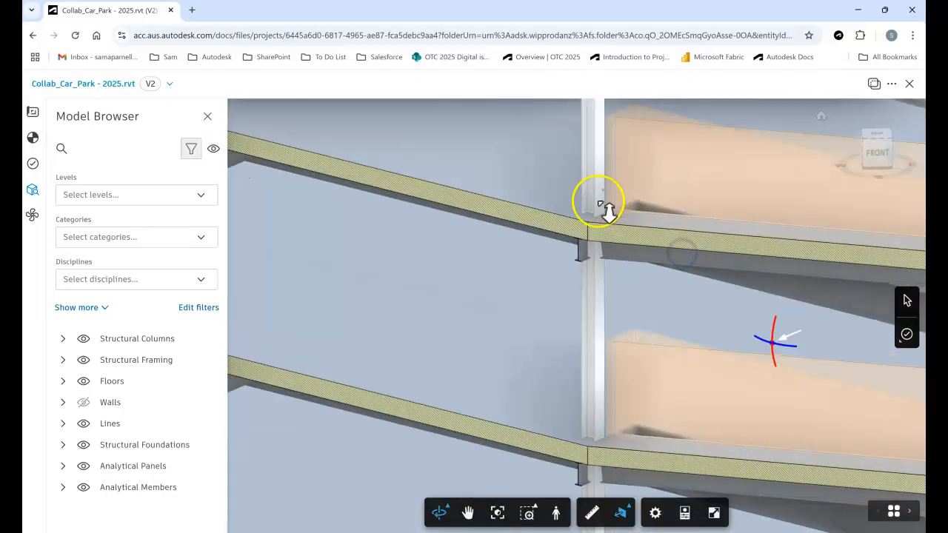
pyautogui.scroll(8, 598, 280)
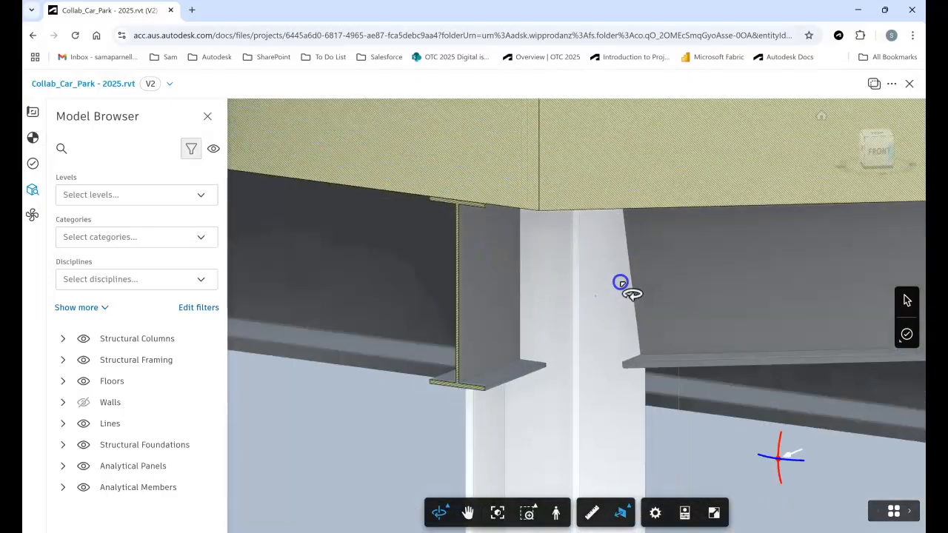
# Create a Design issue and place its pin on the beam just beside the sectioned column joint.
pyautogui.click(907, 337)
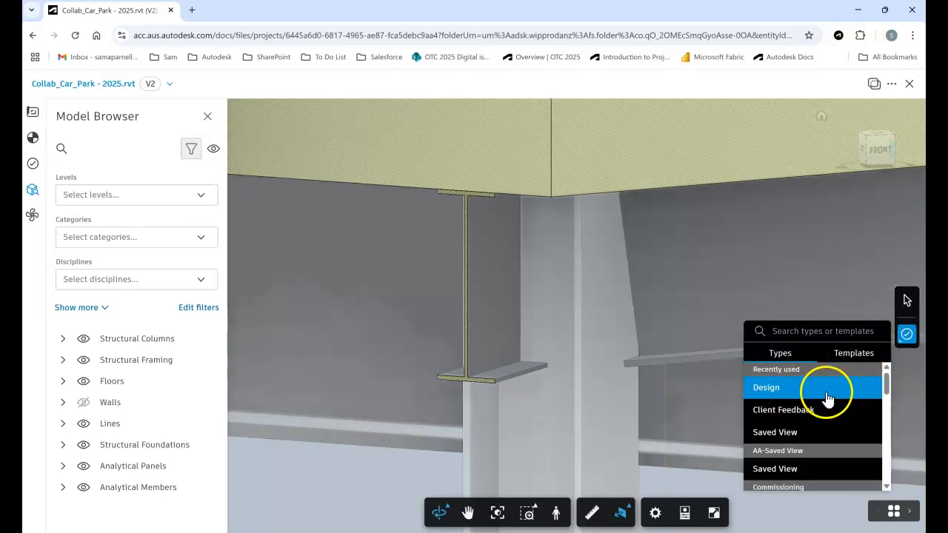
pyautogui.scroll(-10, 797, 397)
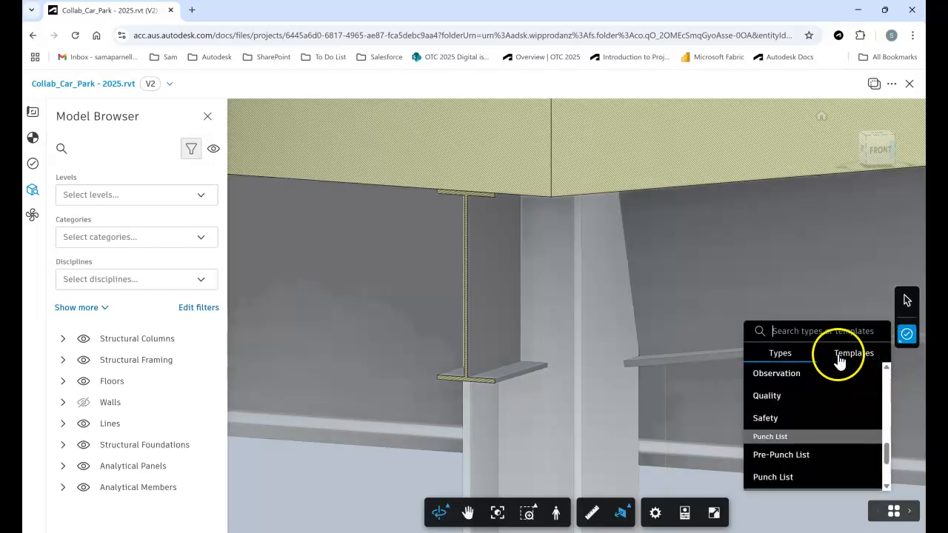
pyautogui.scroll(8, 785, 393)
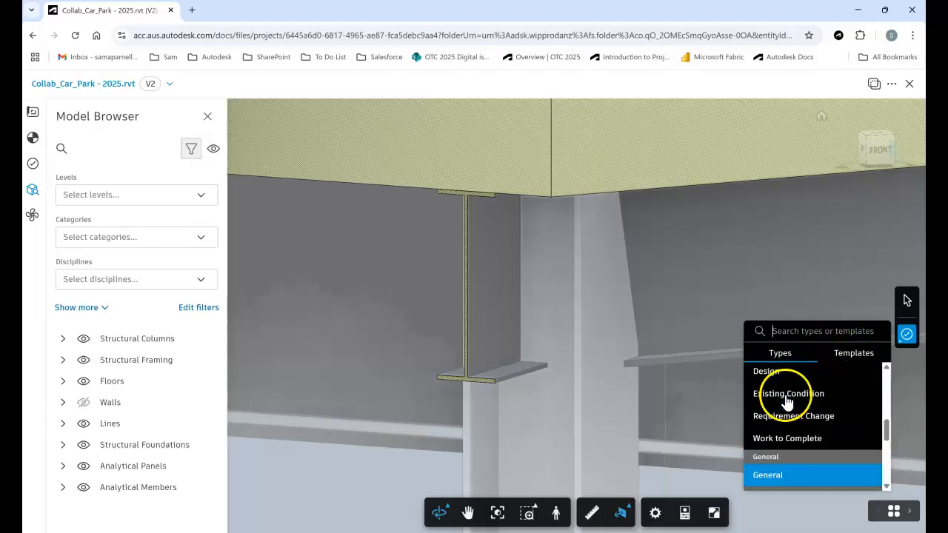
pyautogui.scroll(1, 783, 393)
pyautogui.click(781, 385)
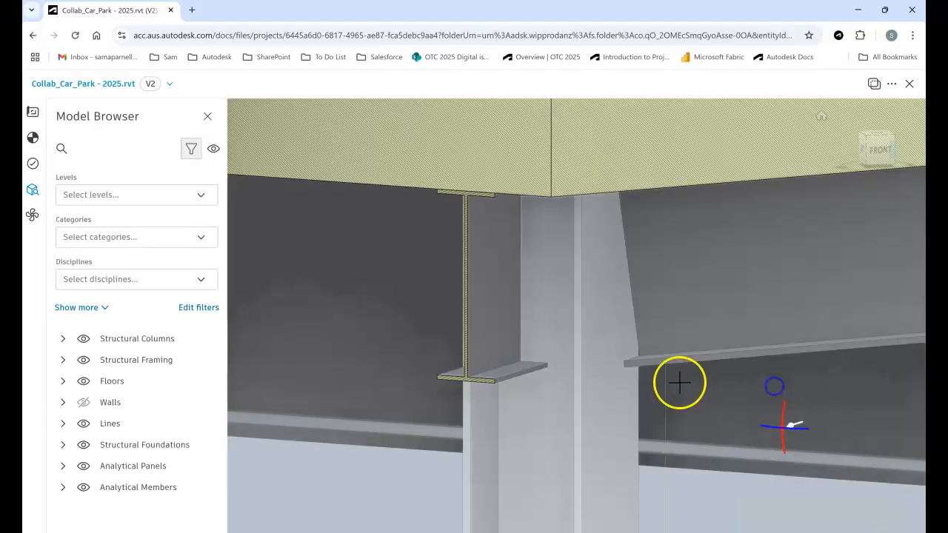
pyautogui.click(657, 277)
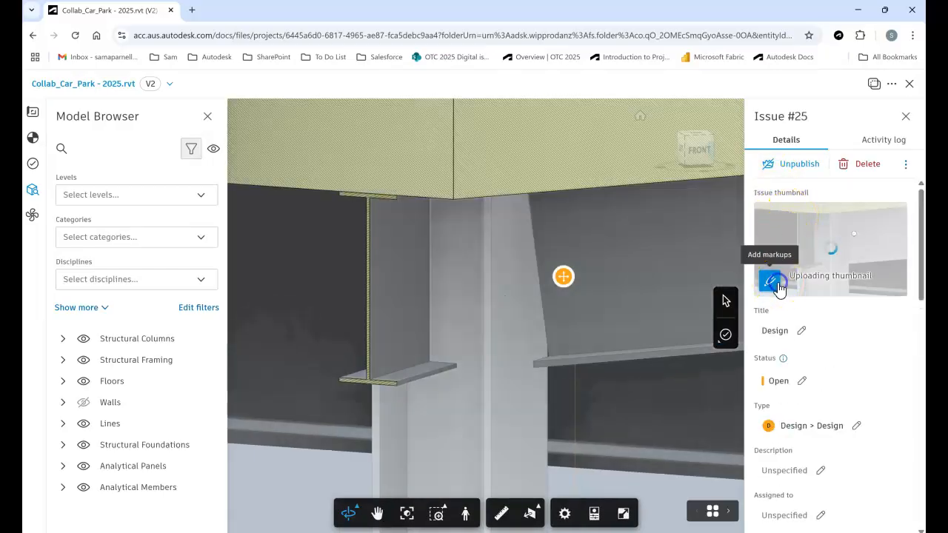
# Start marking up the issue thumbnail and draw a revision cloud around the sectioned beam and column joint.
pyautogui.click(771, 280)
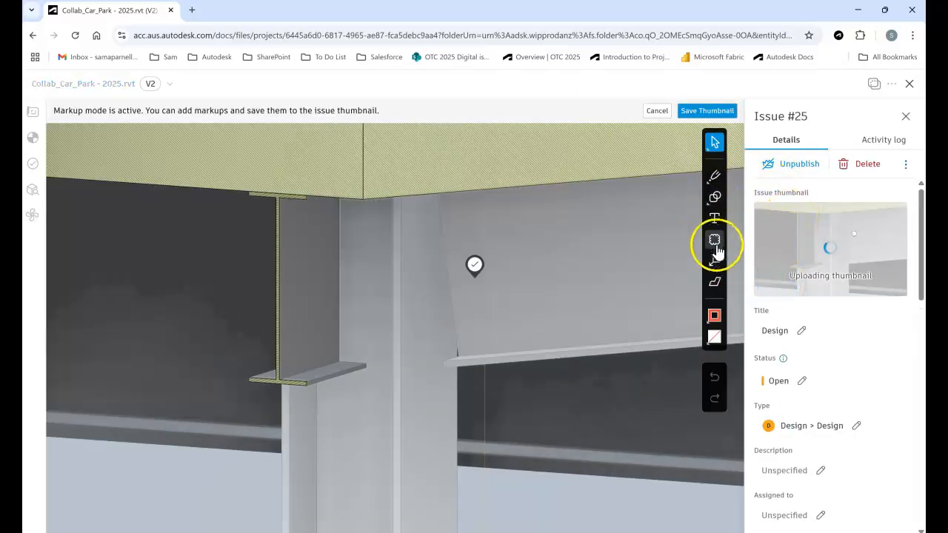
pyautogui.click(715, 238)
pyautogui.moveTo(208, 162)
pyautogui.mouseDown()
pyautogui.moveTo(426, 326)
pyautogui.moveTo(559, 447)
pyautogui.mouseUp()
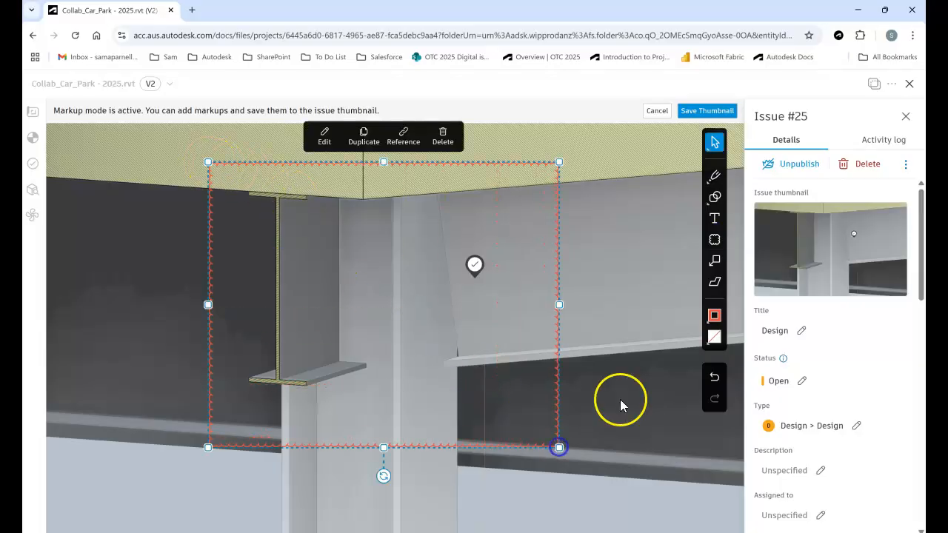
# Add a callout pointing at the column joint with a note about the steel detail, and save the marked-up thumbnail.
pyautogui.click(715, 260)
pyautogui.click(372, 275)
pyautogui.moveTo(446, 250); pyautogui.dragTo(614, 215)
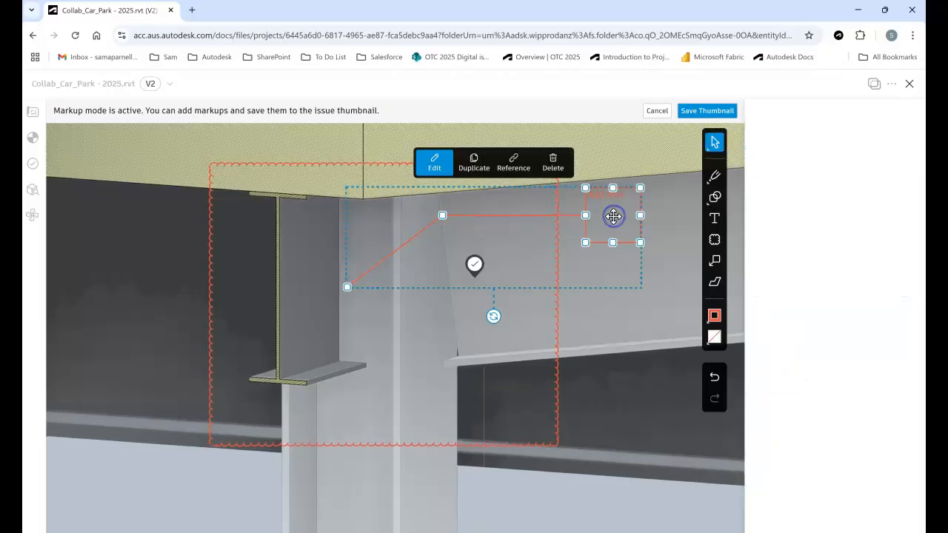
pyautogui.click(613, 212)
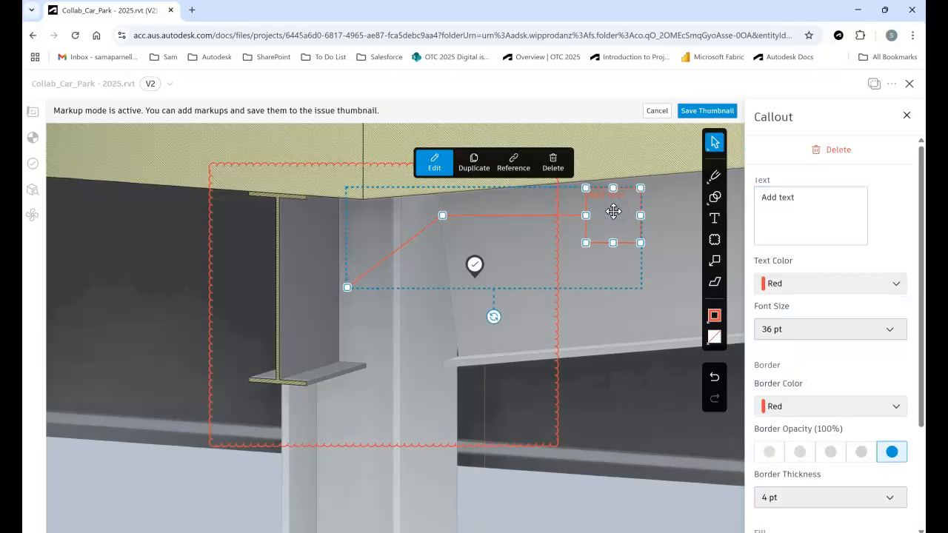
pyautogui.click(838, 197)
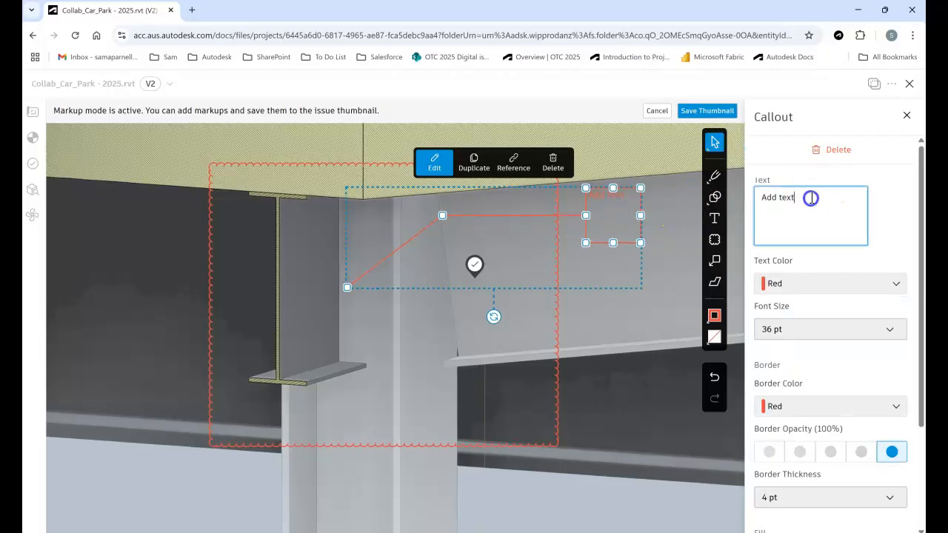
pyautogui.moveTo(838, 197); pyautogui.dragTo(748, 198)
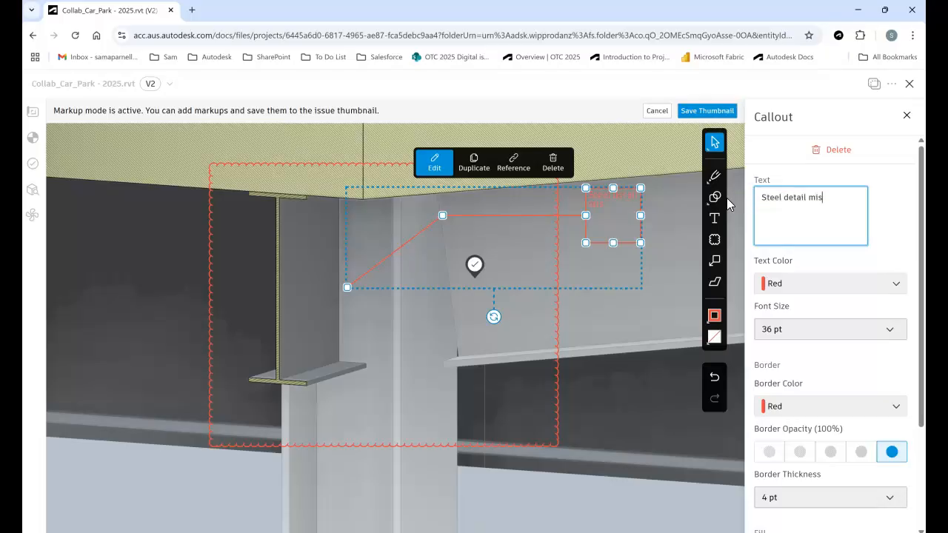
pyautogui.scroll(-3, 825, 338)
pyautogui.click(720, 111)
# Assign the car park Design issue to the company Architects.com.
pyautogui.scroll(-3, 794, 329)
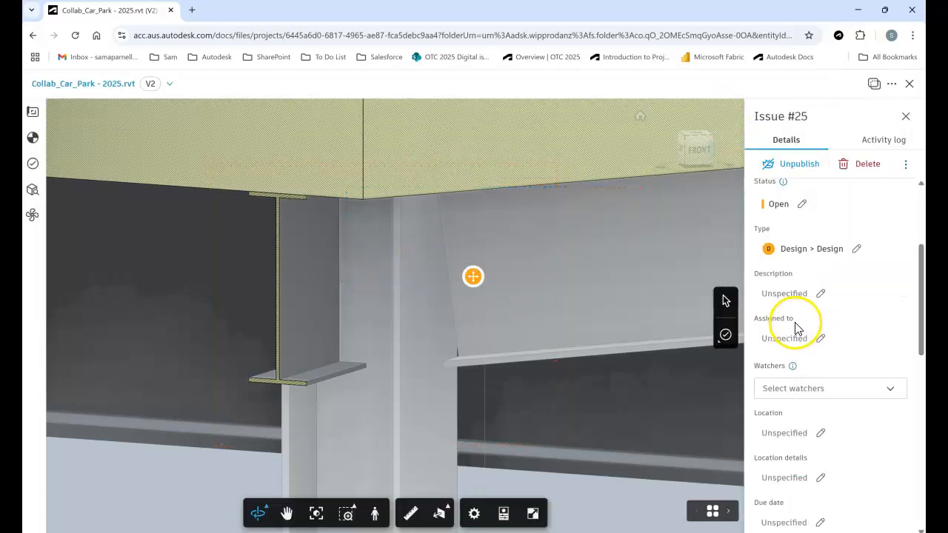
pyautogui.click(820, 345)
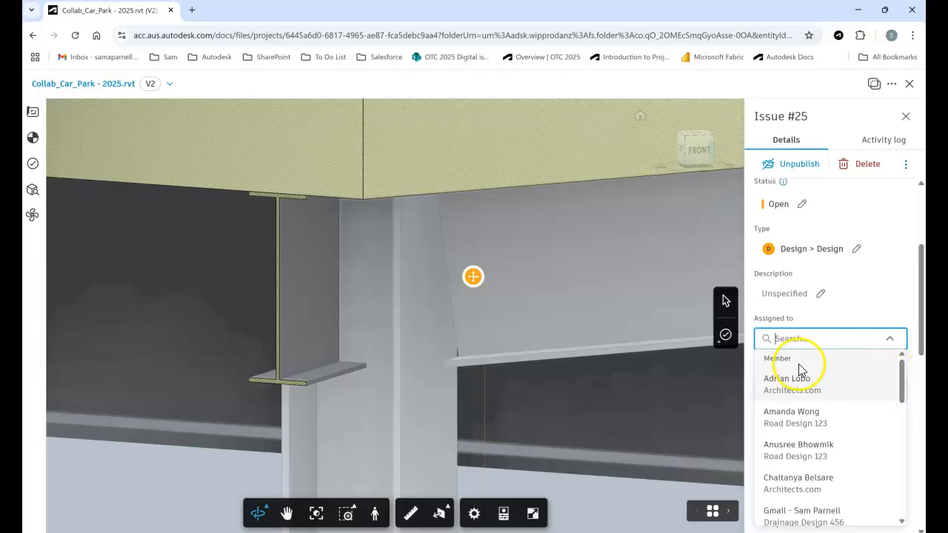
pyautogui.moveTo(911, 373); pyautogui.dragTo(917, 485)
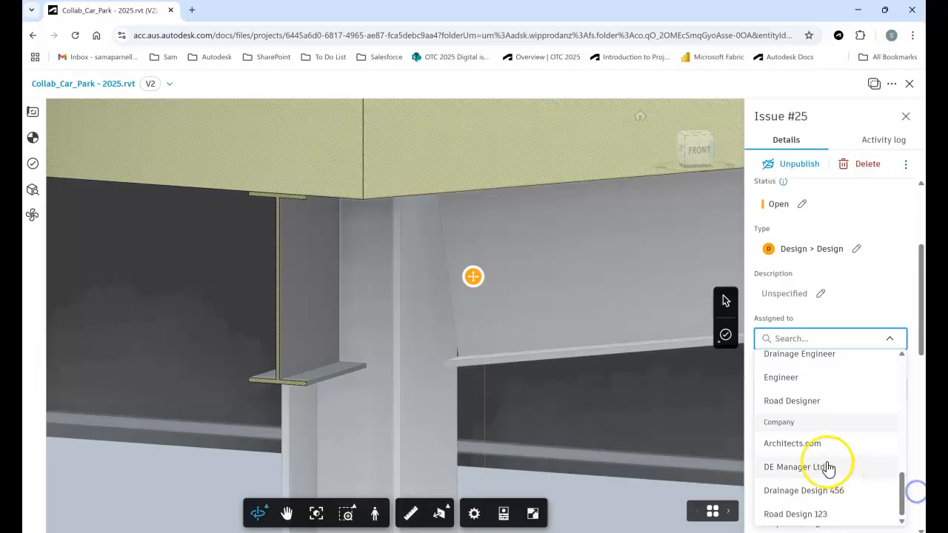
pyautogui.click(793, 443)
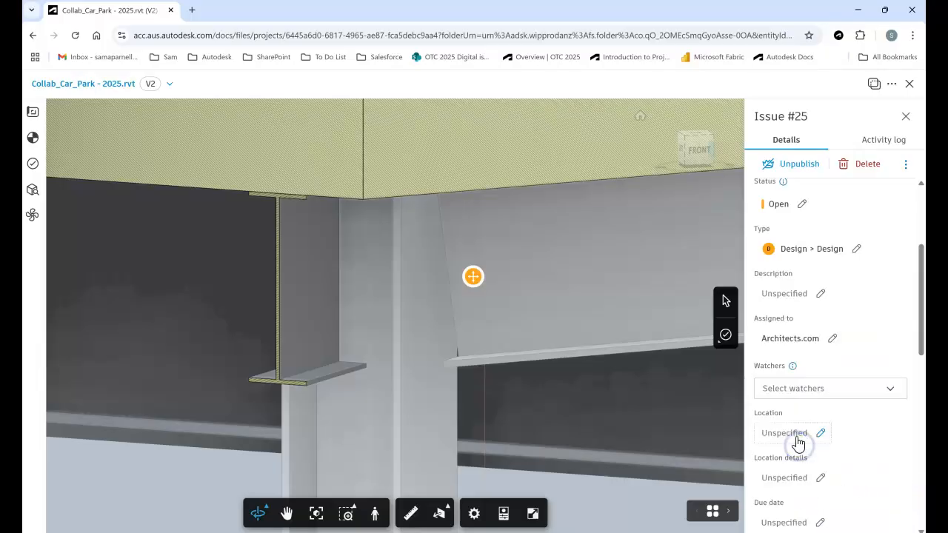
# Add the project member who created the Design issue as its watcher.
pyautogui.click(788, 388)
pyautogui.moveTo(901, 231); pyautogui.dragTo(906, 274)
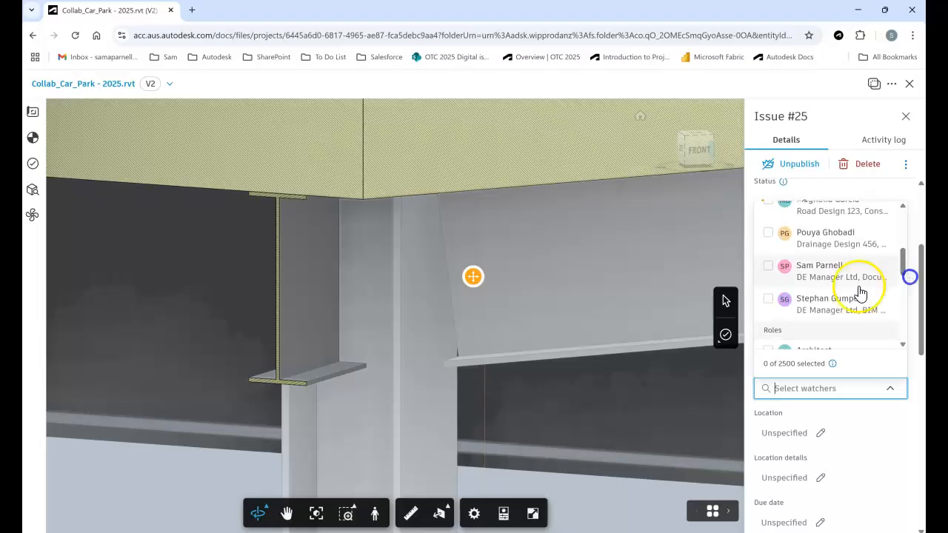
pyautogui.click(767, 267)
pyautogui.click(892, 424)
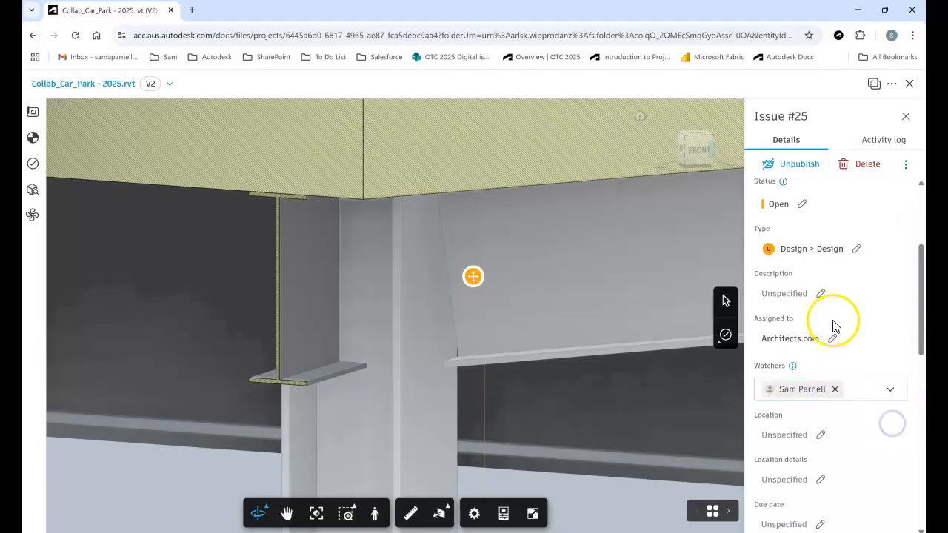
# Submit the comment "Please have this issue closed by next design meeting" on the Design issue.
pyautogui.scroll(-3, 835, 318)
pyautogui.scroll(-3, 783, 257)
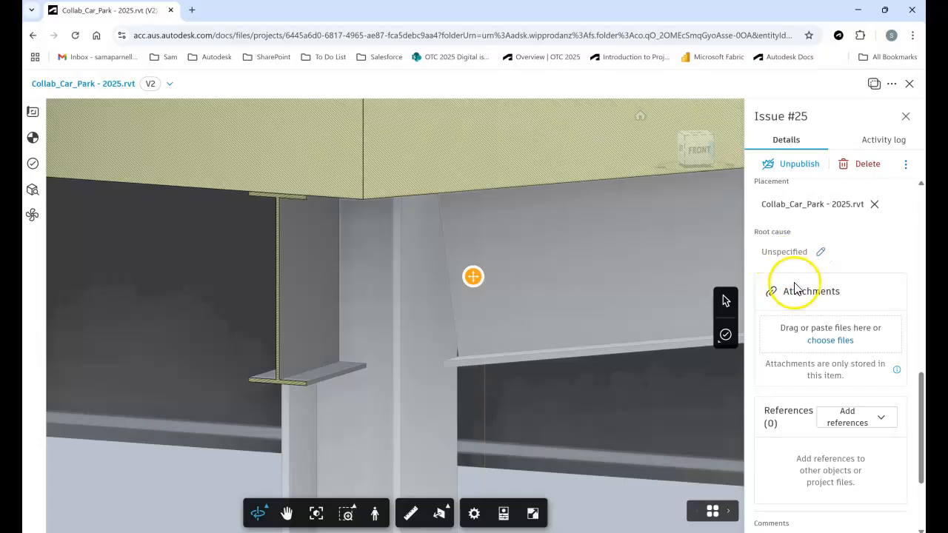
pyautogui.scroll(-4, 823, 402)
pyautogui.click(823, 448)
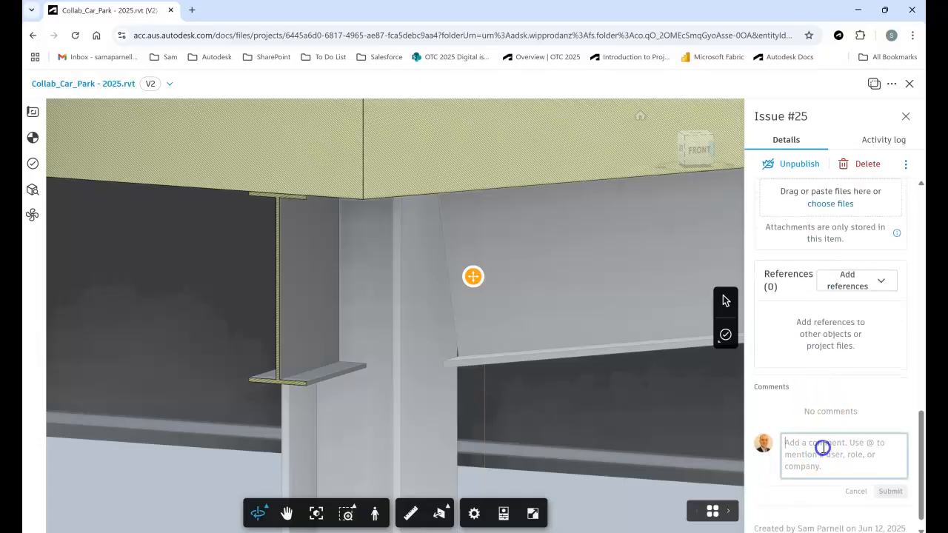
pyautogui.write('Ple')
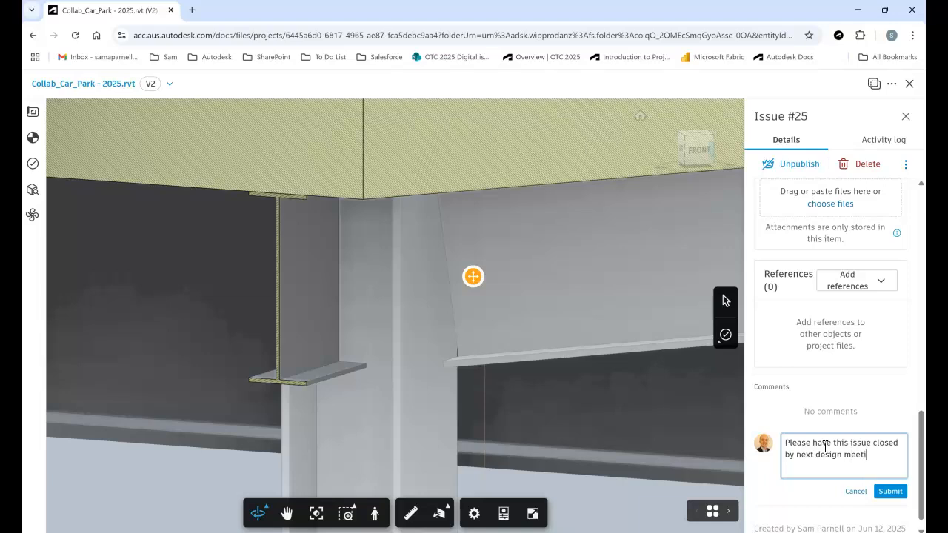
pyautogui.click(890, 492)
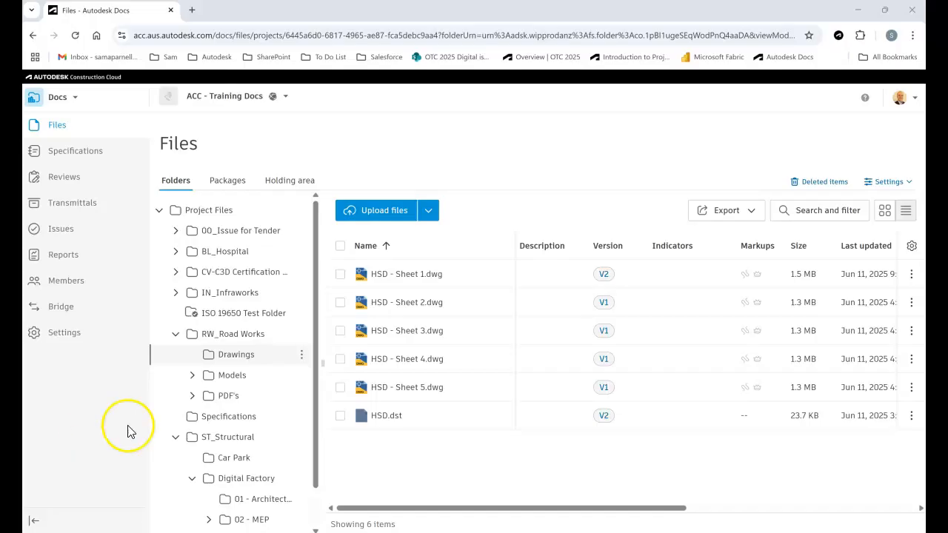
# Open HSD - Sheet 1.dwg from the Drawings folder and draw a revision cloud around the road junction beside the Design pin.
pyautogui.click(413, 275)
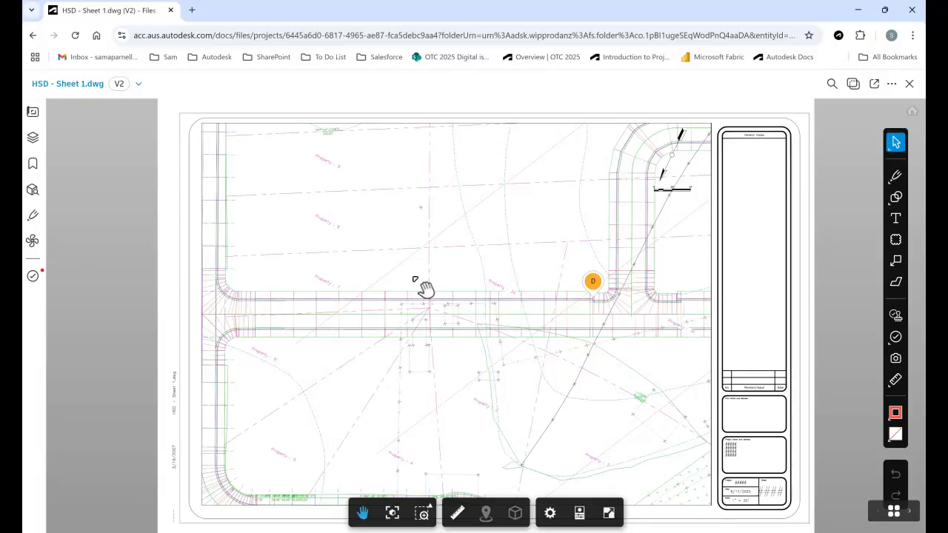
pyautogui.click(897, 239)
pyautogui.moveTo(555, 247); pyautogui.dragTo(711, 353)
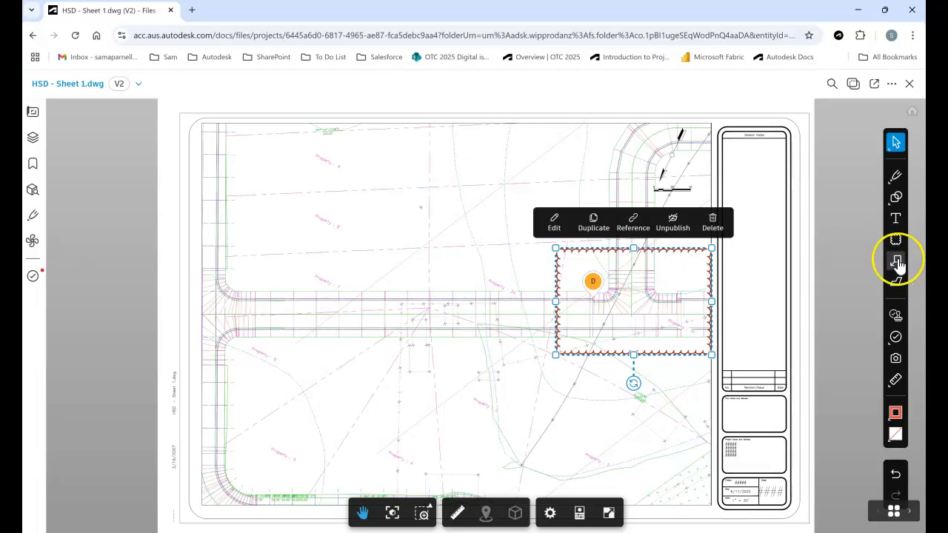
# Place the text markup "add pavement hatch" just above the revision cloud and publish it.
pyautogui.click(897, 221)
pyautogui.click(652, 218)
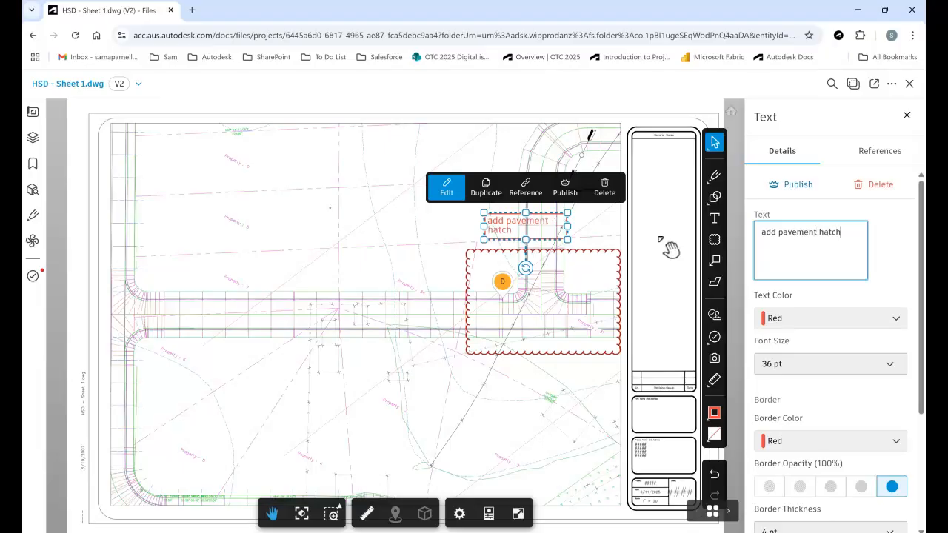
pyautogui.click(565, 186)
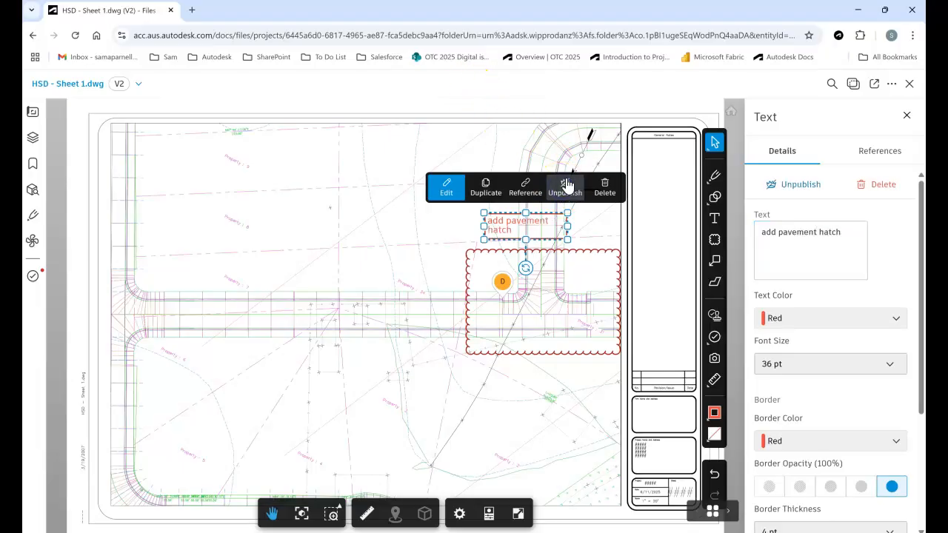
# Open the 3D View of HSD - Sheet 1 and look at the issue types that can be placed on it.
pyautogui.click(34, 118)
pyautogui.click(183, 145)
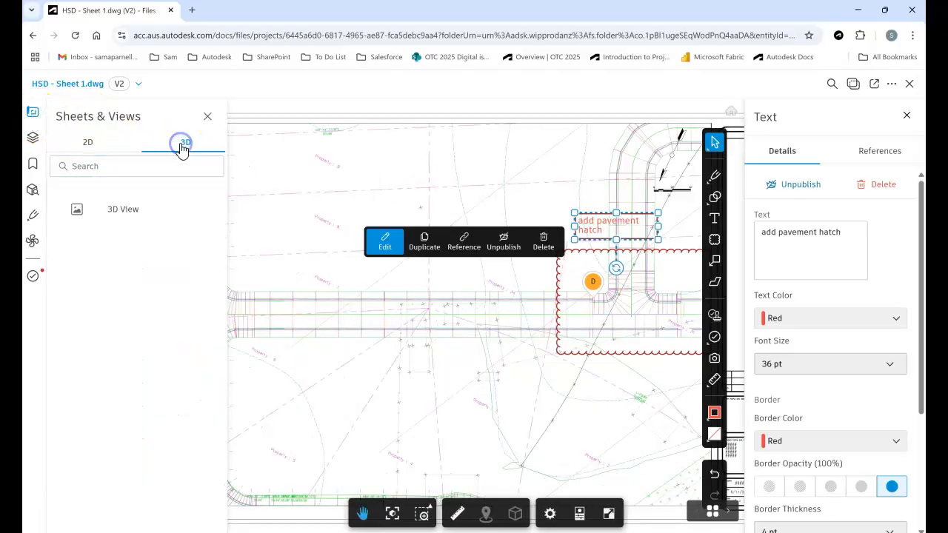
pyautogui.click(121, 207)
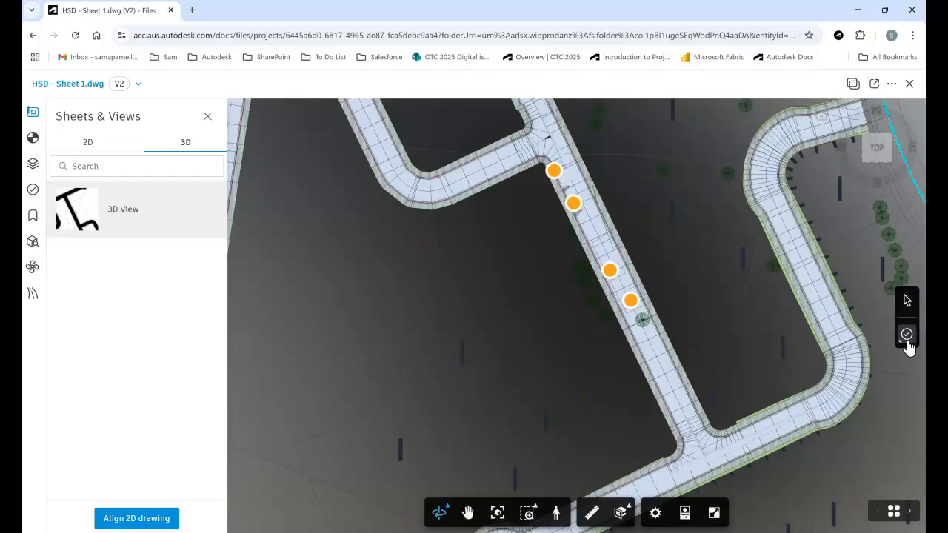
pyautogui.click(906, 338)
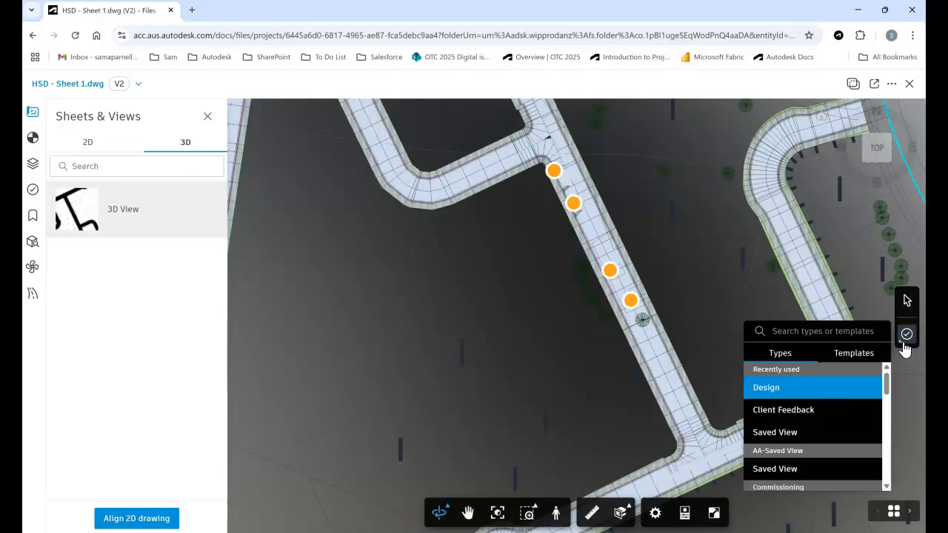
pyautogui.click(902, 304)
pyautogui.click(162, 405)
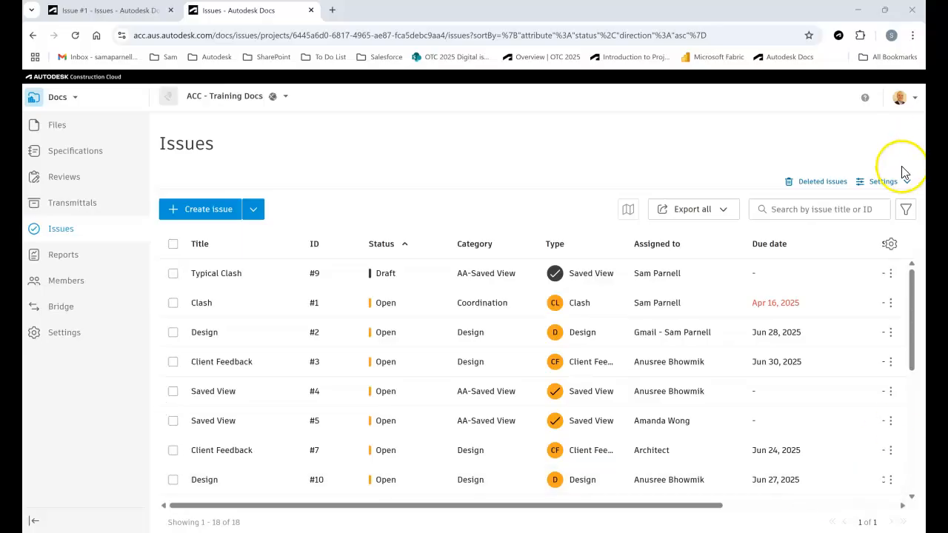
# Filter the project's issues to those with status Open that are assigned to the signed-in member.
pyautogui.click(905, 208)
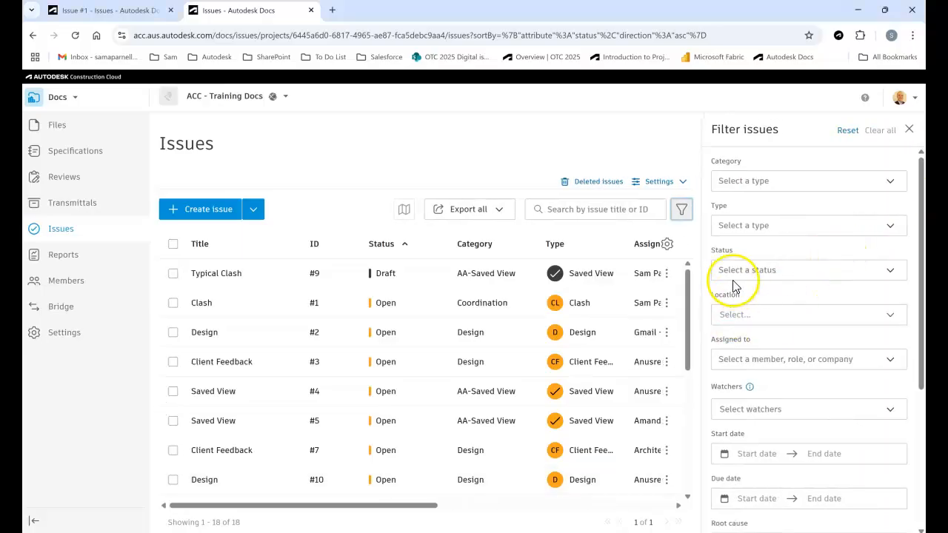
pyautogui.click(726, 271)
pyautogui.click(728, 318)
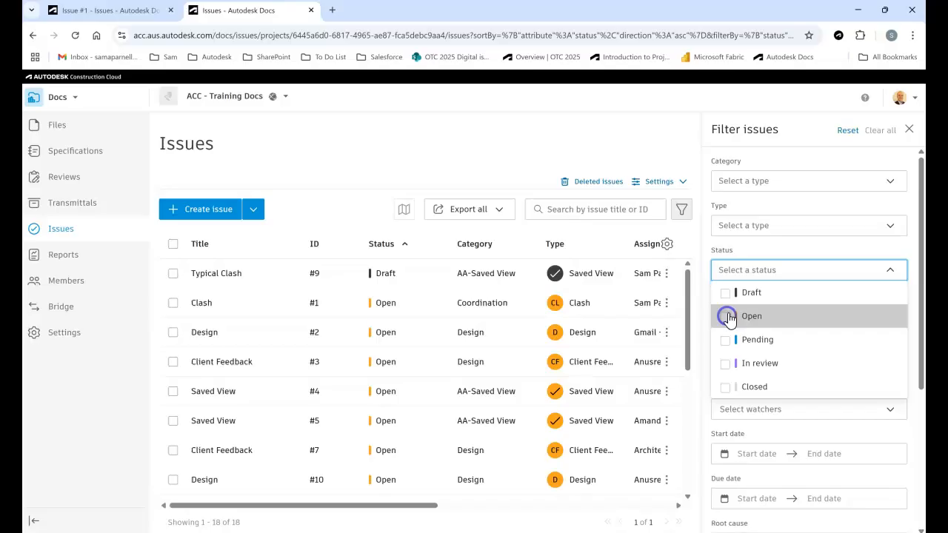
pyautogui.click(753, 249)
pyautogui.click(756, 363)
pyautogui.scroll(-5, 758, 334)
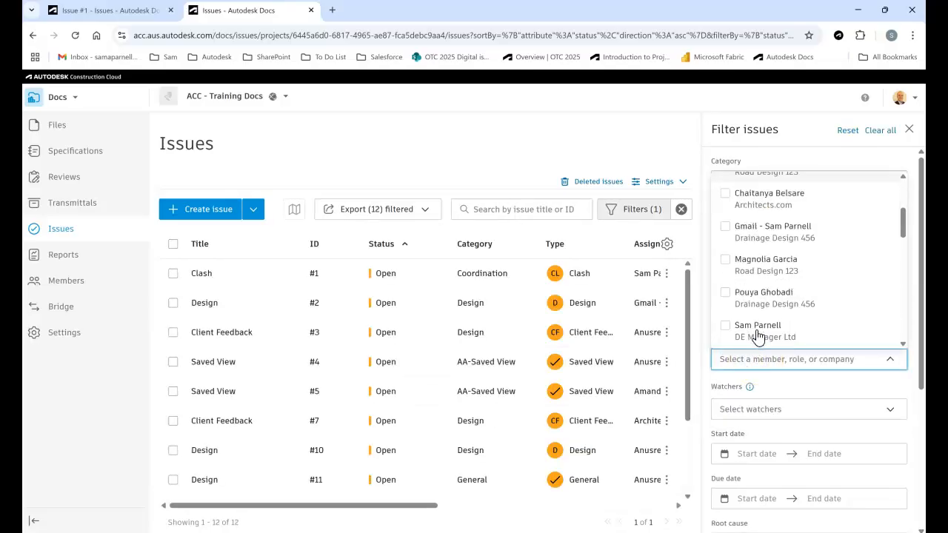
pyautogui.click(728, 304)
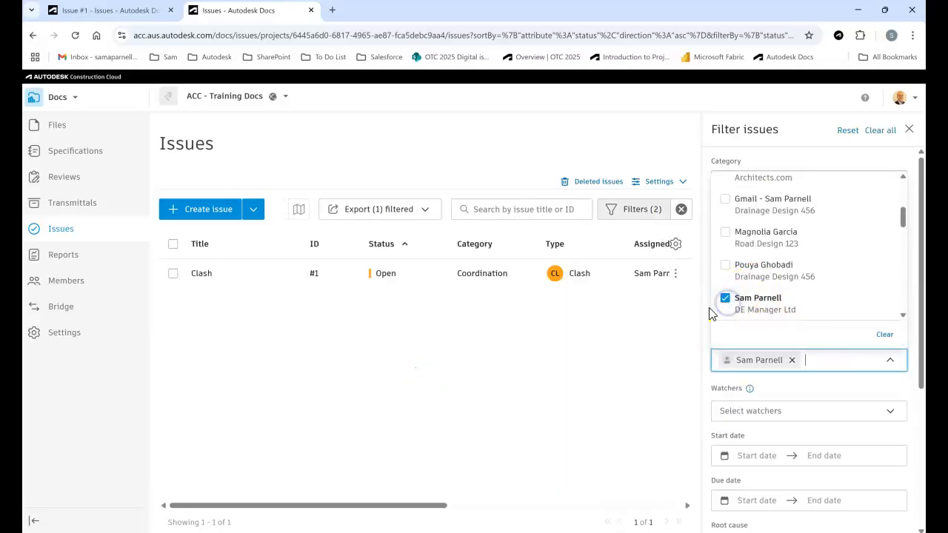
pyautogui.click(364, 320)
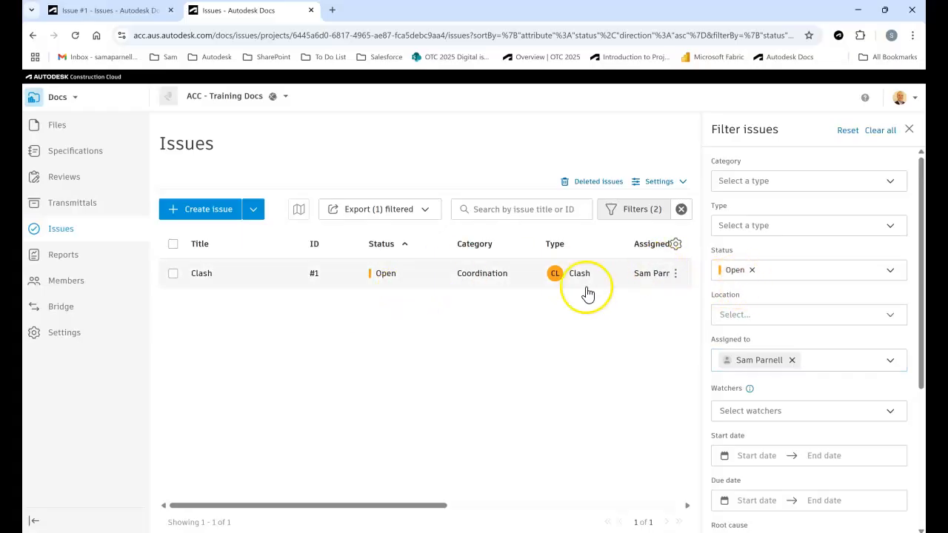
# Open the Clash issue, view its thumbnail enlarged, and review its details down to the attachments and references.
pyautogui.click(503, 276)
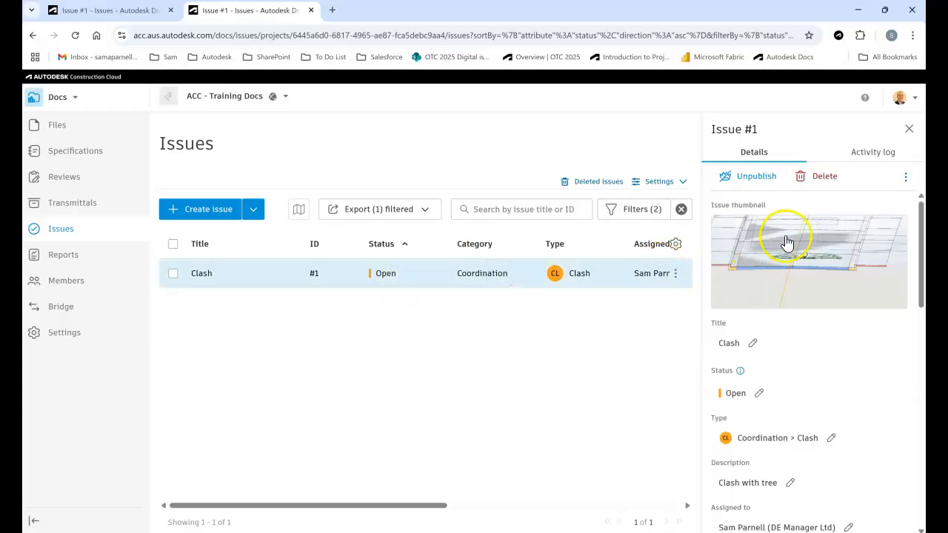
pyautogui.click(794, 259)
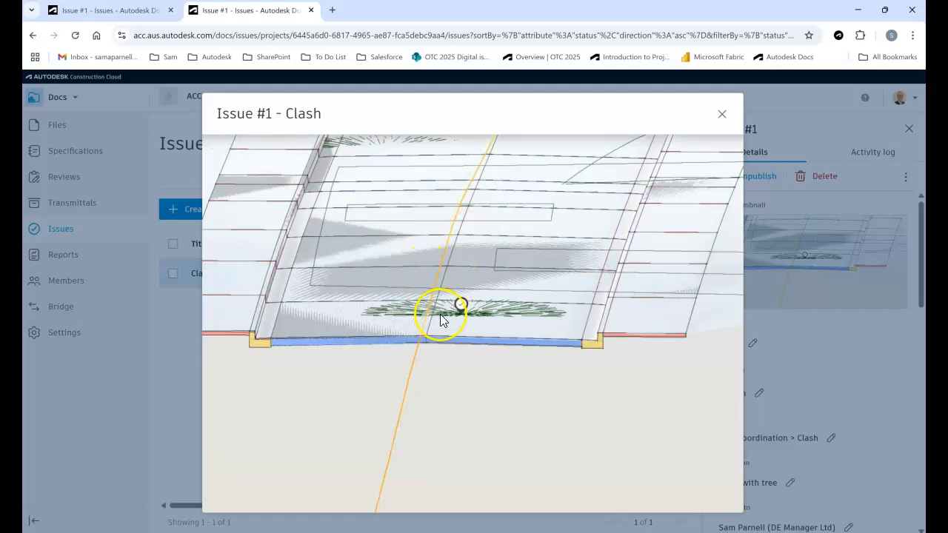
pyautogui.click(725, 115)
pyautogui.scroll(-3, 806, 287)
pyautogui.scroll(-5, 805, 274)
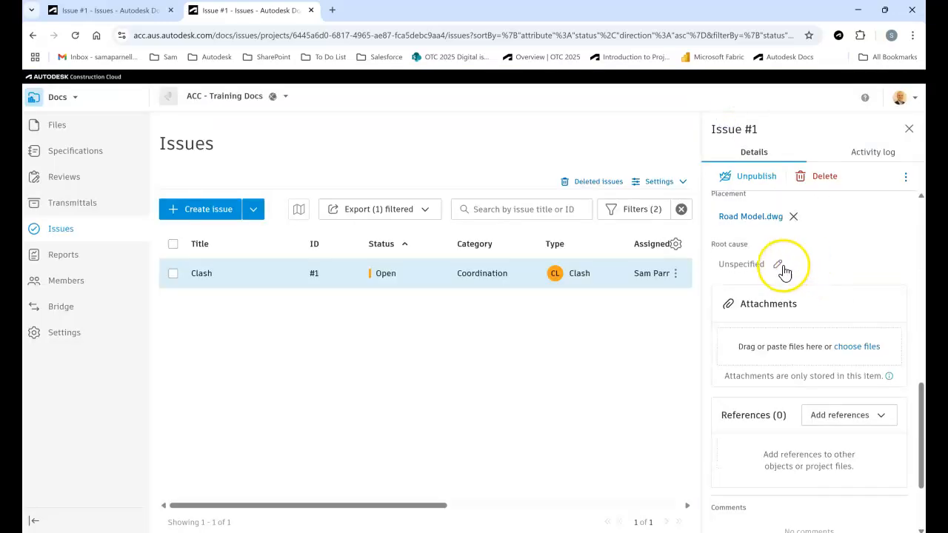
# Open the Clash issue's placement file, Road Model.dwg, to view the issue pin in the model.
pyautogui.scroll(1, 783, 267)
pyautogui.click(752, 280)
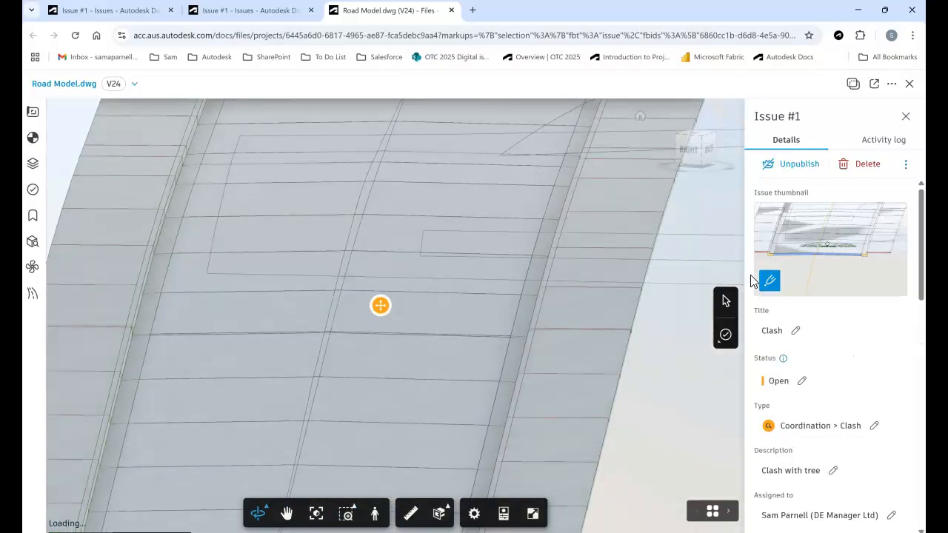
pyautogui.moveTo(519, 395); pyautogui.dragTo(517, 393)
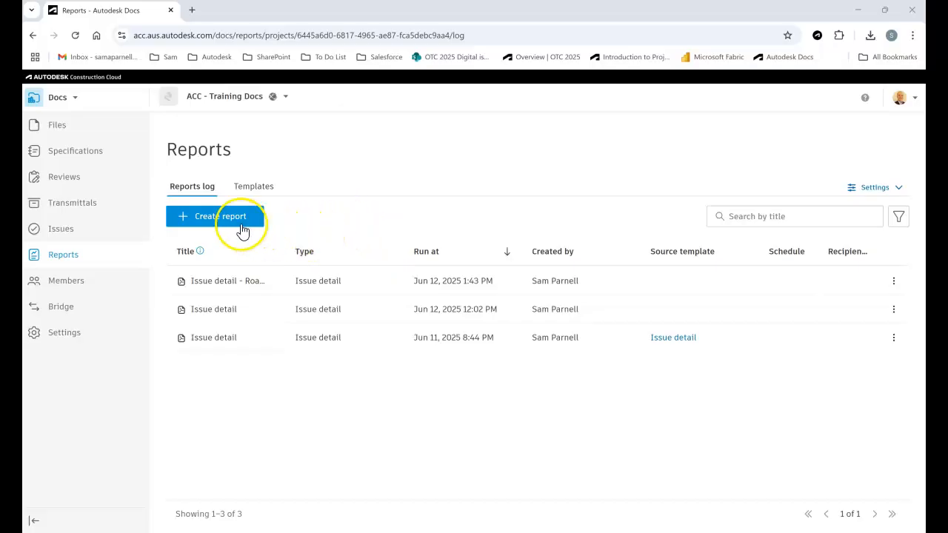
# Create a report from the Issue detail template and add the member's name and "Issues" to its title.
pyautogui.click(220, 217)
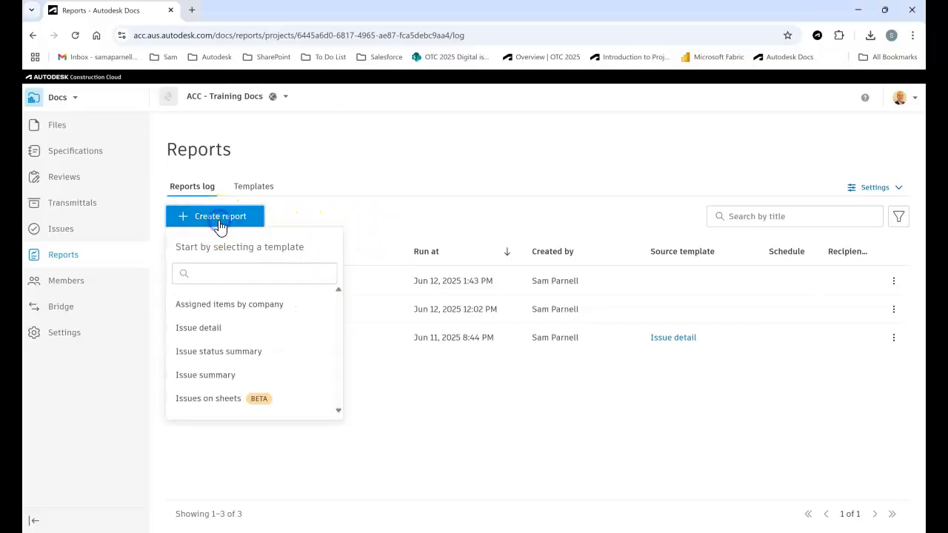
pyautogui.click(206, 327)
pyautogui.click(246, 267)
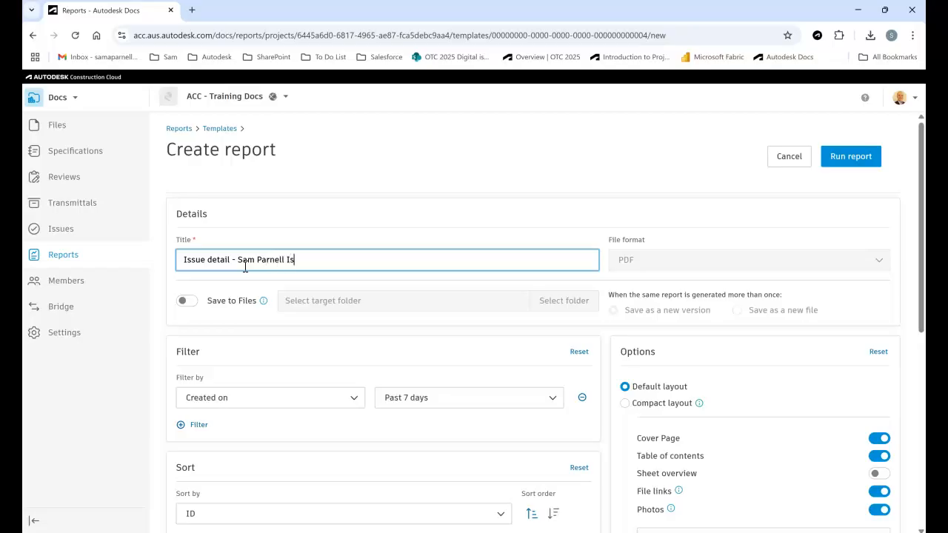
# Turn on saving the report to Files and choose the RP_Report folder under Project Files as the target.
pyautogui.click(188, 301)
pyautogui.click(297, 303)
pyautogui.click(293, 216)
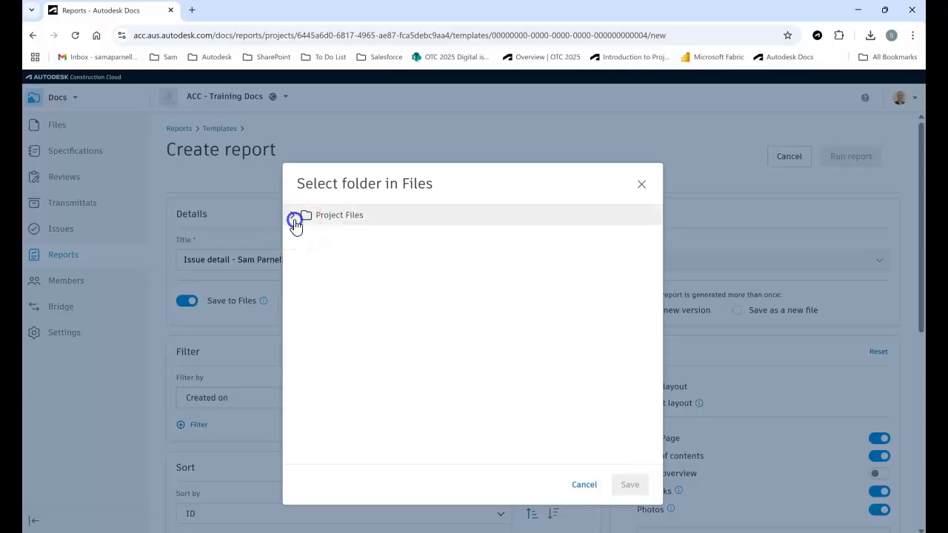
pyautogui.click(340, 342)
pyautogui.click(629, 486)
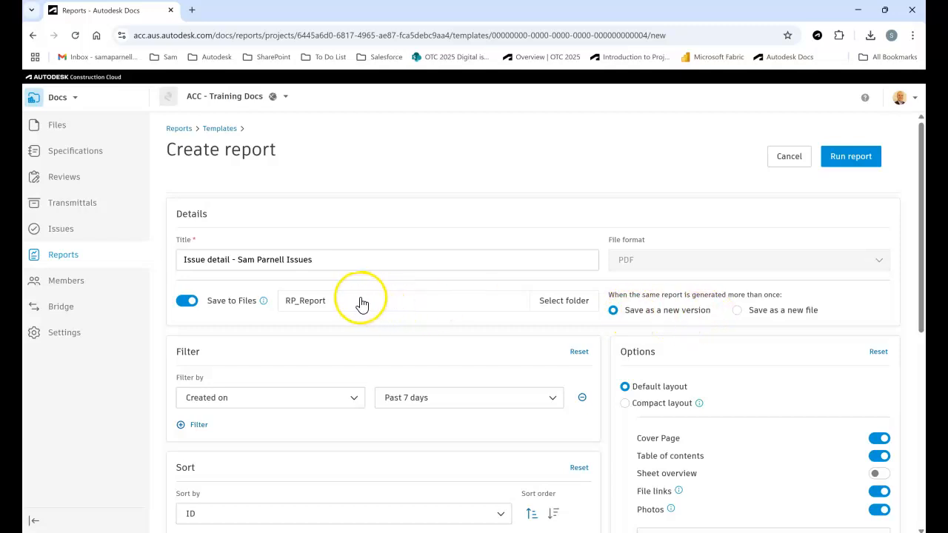
# Filter the report by Assigned to, selecting the signed-in DE Manager Ltd member.
pyautogui.scroll(-2, 361, 303)
pyautogui.click(210, 280)
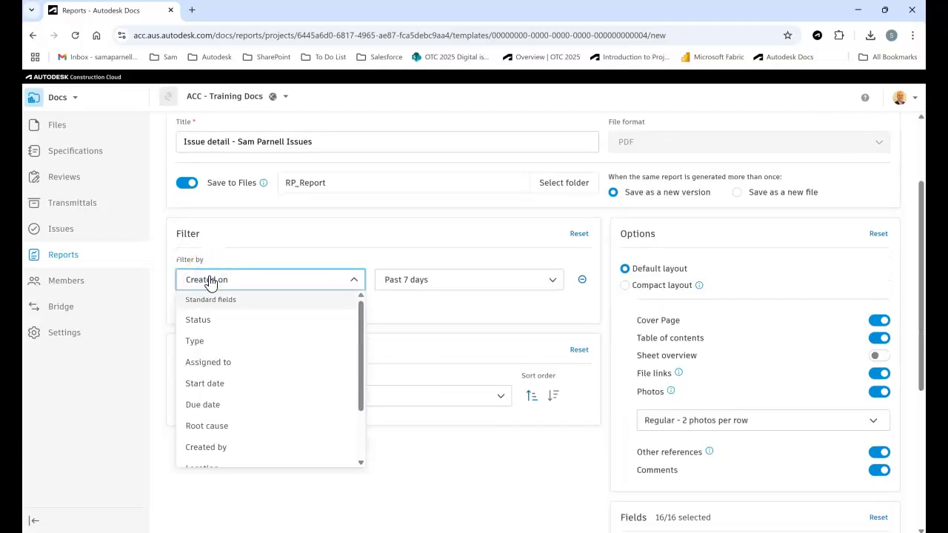
pyautogui.click(218, 362)
pyautogui.click(413, 279)
pyautogui.scroll(-4, 431, 342)
pyautogui.moveTo(561, 338)
pyautogui.mouseDown()
pyautogui.moveTo(561, 306)
pyautogui.moveTo(556, 426)
pyautogui.moveTo(561, 354)
pyautogui.mouseUp()
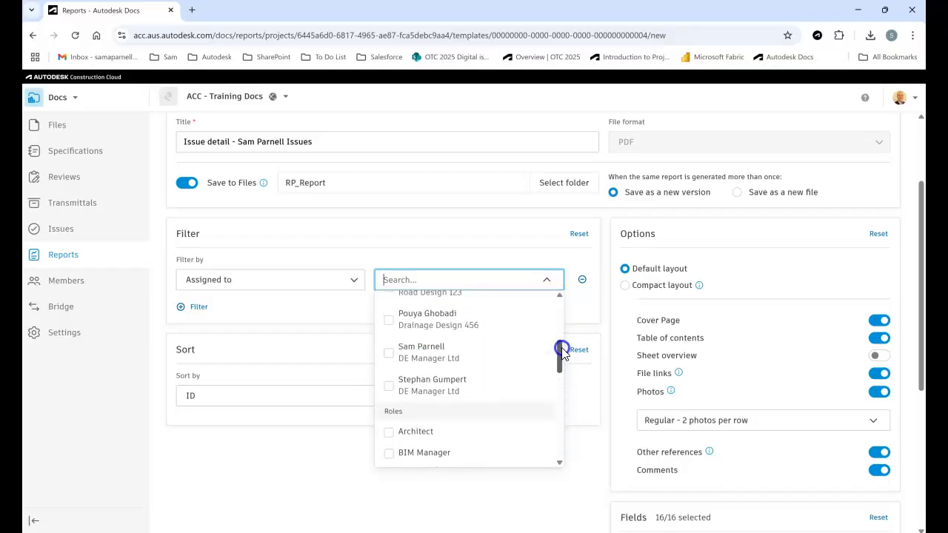
pyautogui.click(389, 360)
pyautogui.click(335, 312)
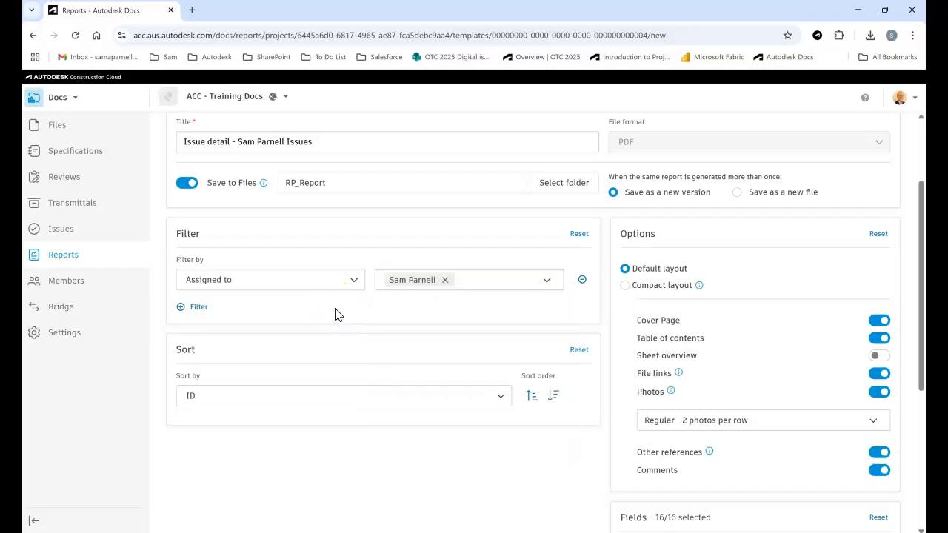
# Run the report and also save it as a template.
pyautogui.scroll(-4, 674, 284)
pyautogui.scroll(5, 673, 289)
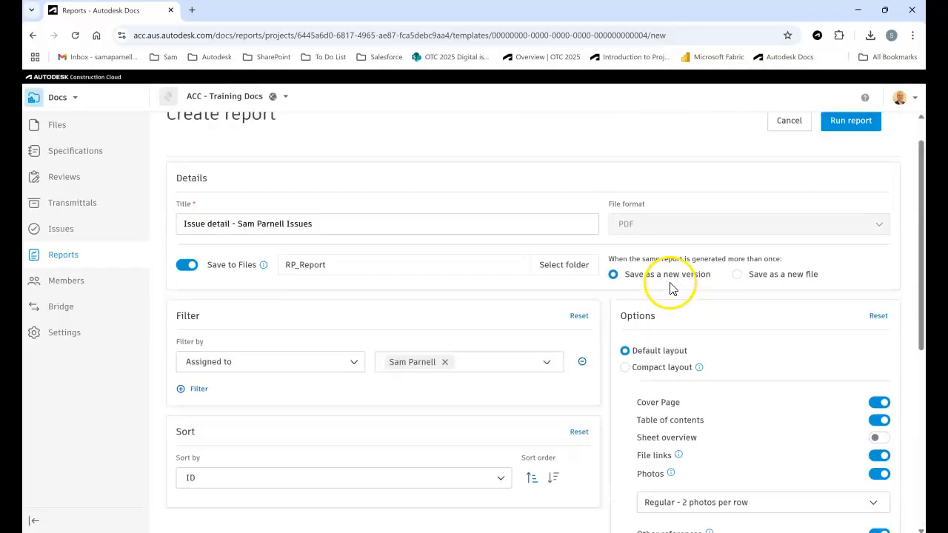
pyautogui.click(849, 156)
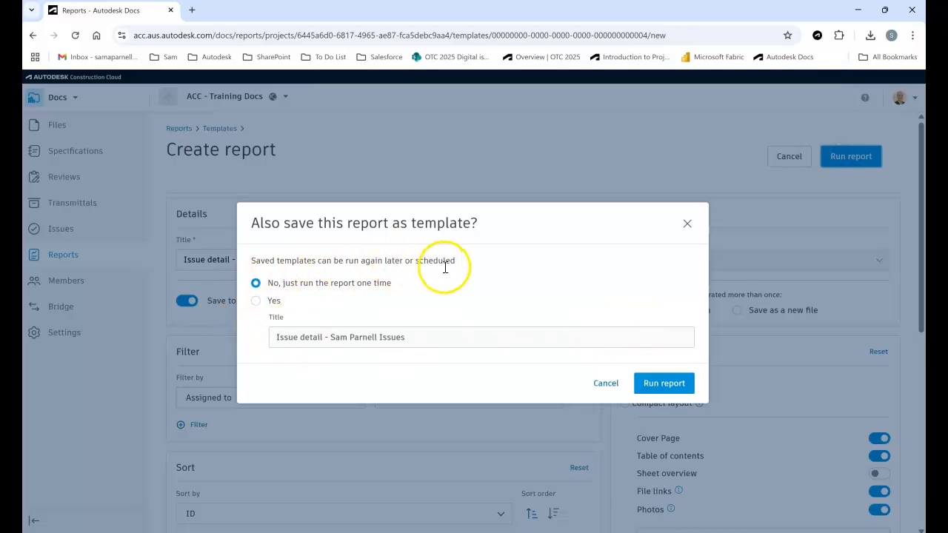
pyautogui.click(255, 301)
pyautogui.click(652, 384)
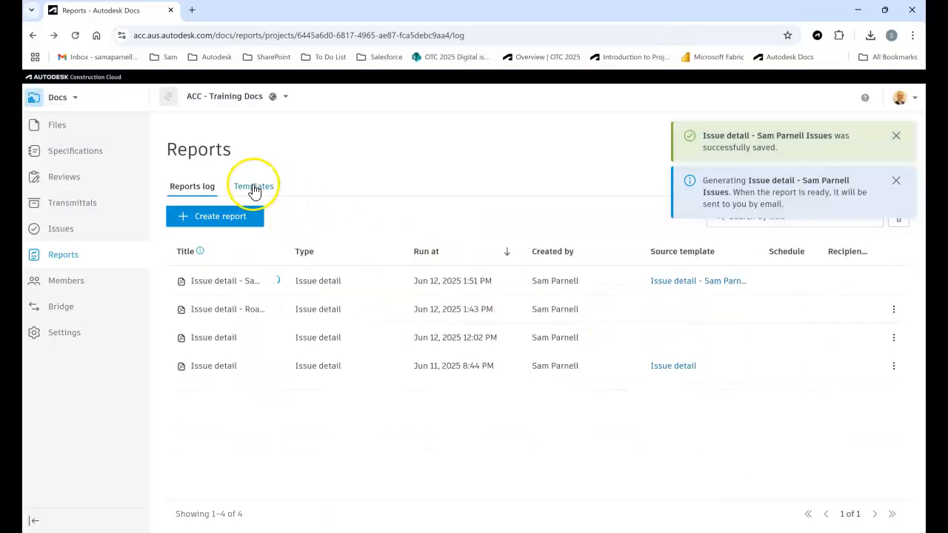
# Open the schedule of the newly saved report template and set its weekly run to Monday instead of Thursday.
pyautogui.click(256, 191)
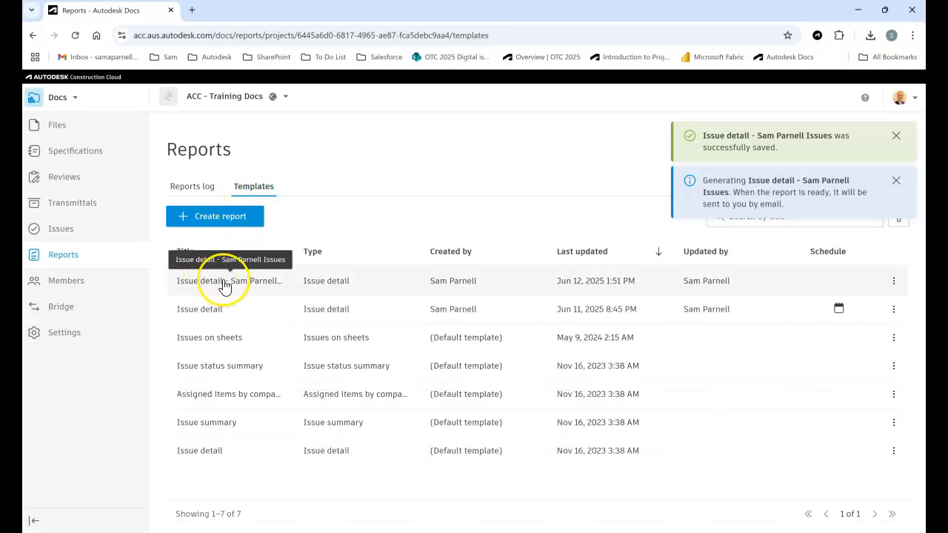
pyautogui.click(895, 283)
pyautogui.click(815, 346)
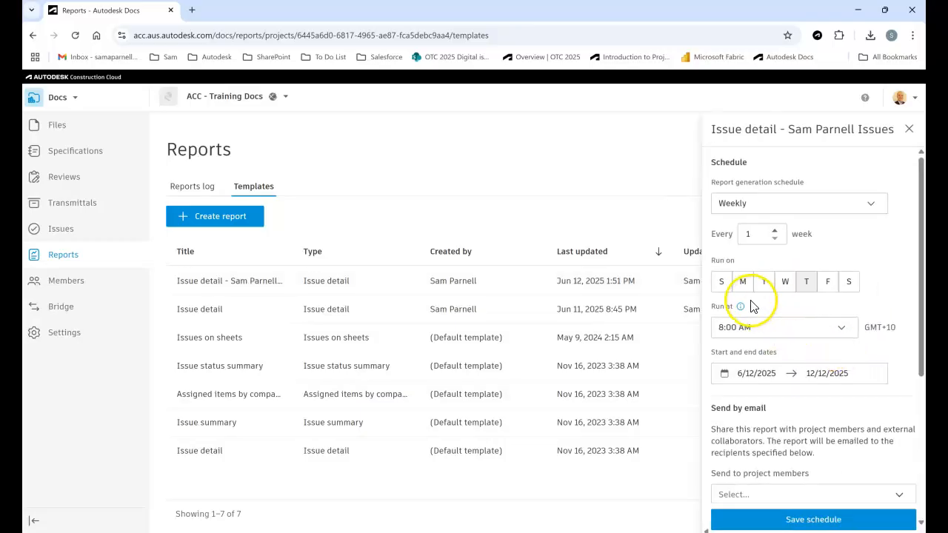
pyautogui.click(743, 282)
pyautogui.click(807, 281)
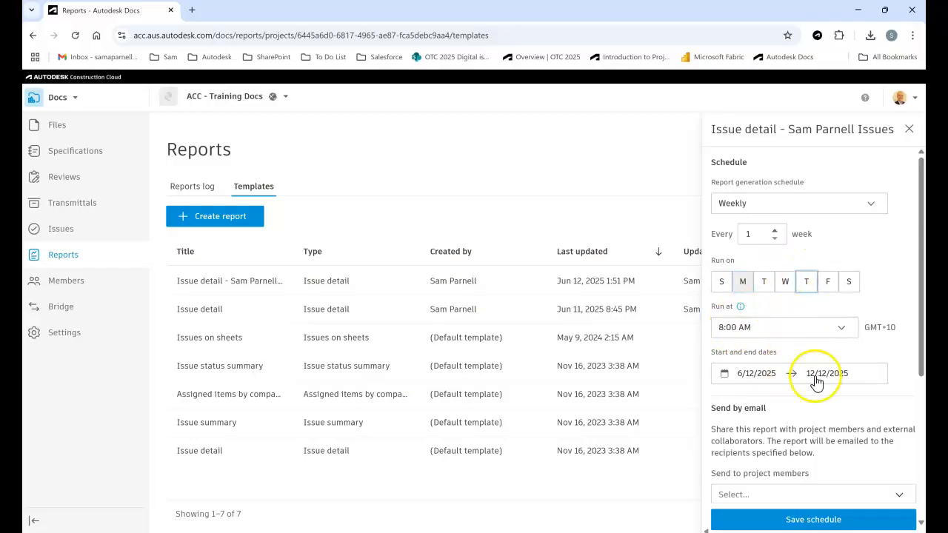
# Set the schedule's start date to 6/15/2025 and its end date to 10/31/2025.
pyautogui.click(760, 374)
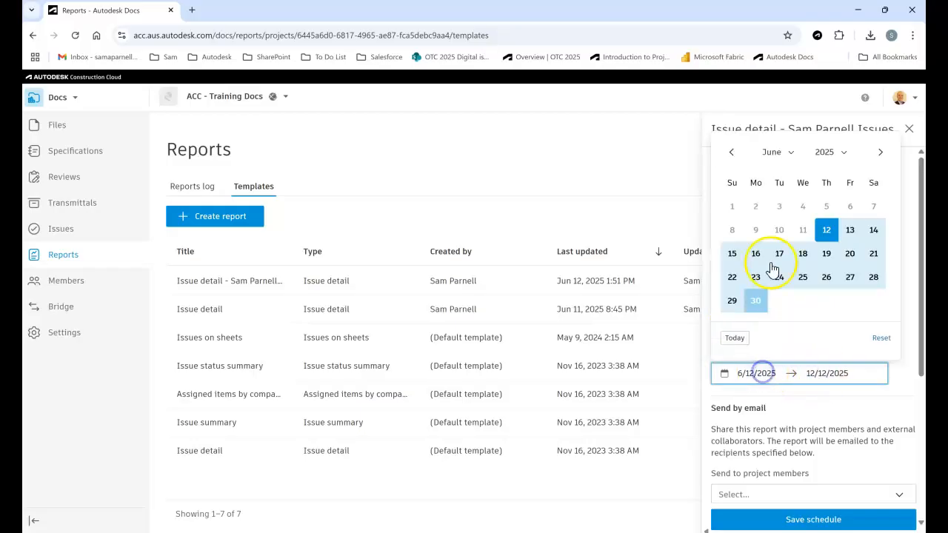
pyautogui.click(732, 254)
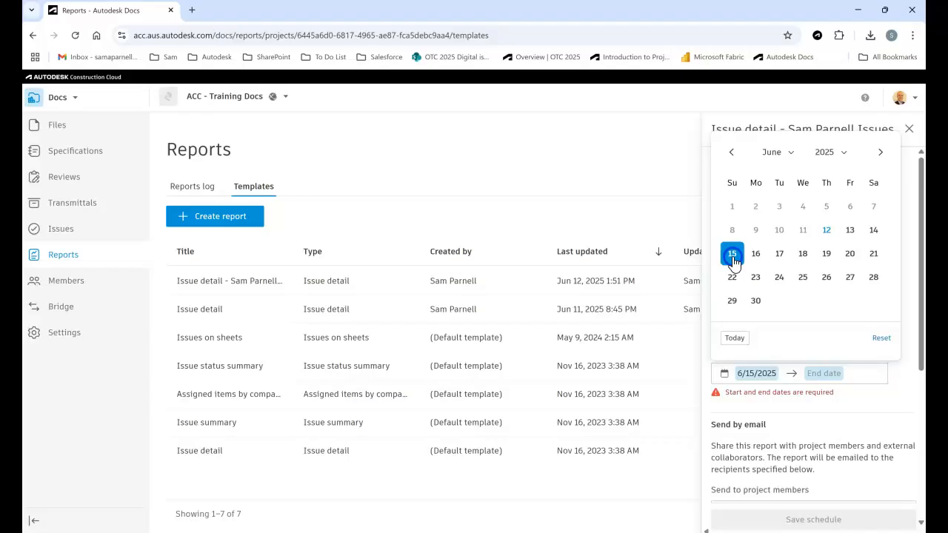
pyautogui.click(881, 153)
pyautogui.click(881, 154)
pyautogui.click(880, 154)
pyautogui.click(881, 154)
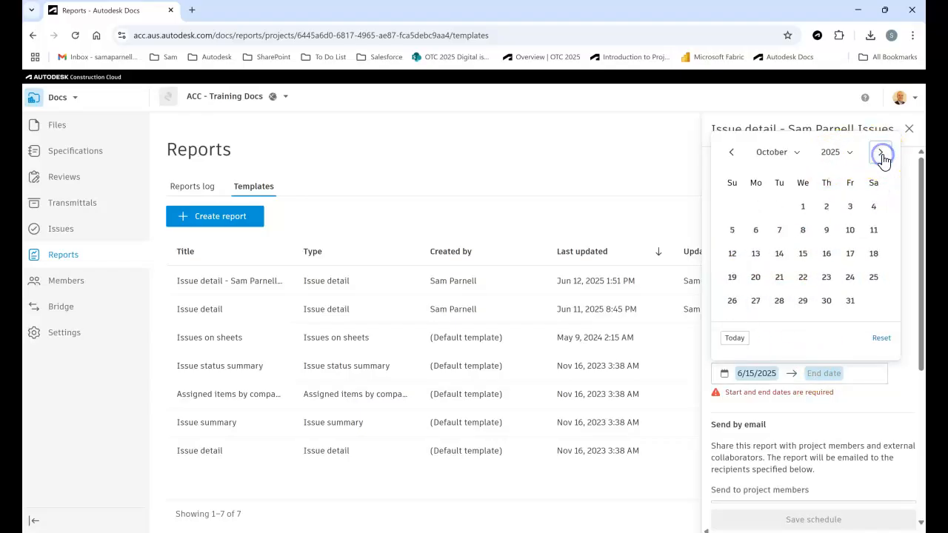
pyautogui.click(849, 302)
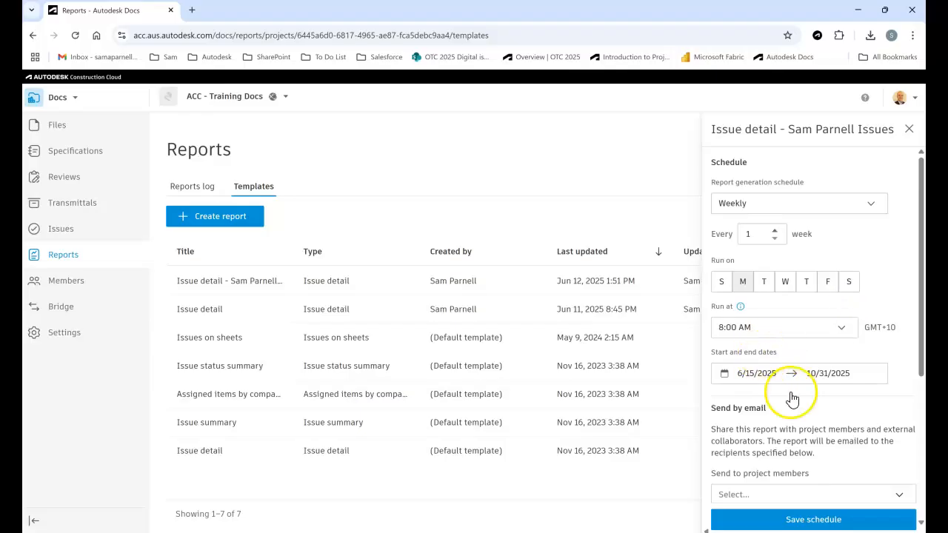
# Add the signed-in member as the project member who receives the report by email, and save the schedule.
pyautogui.scroll(-2, 785, 438)
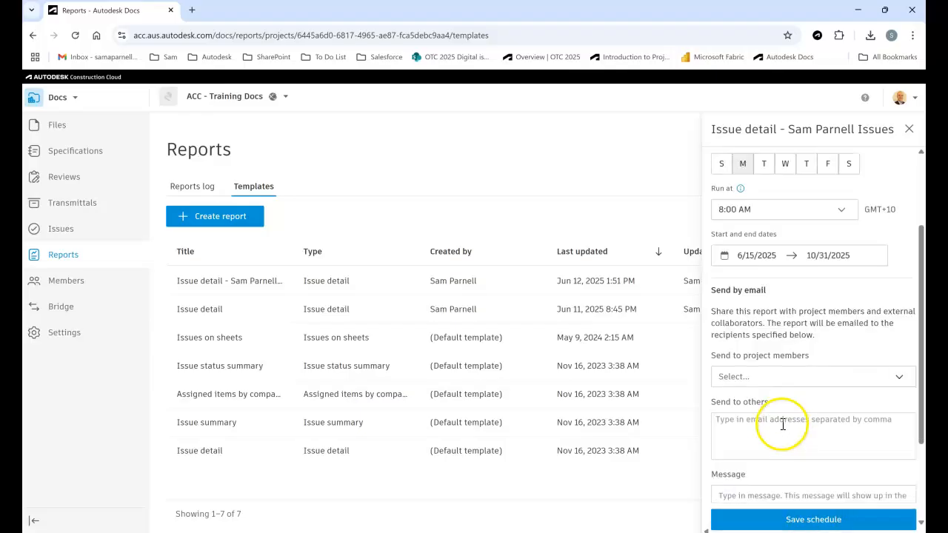
pyautogui.click(775, 374)
pyautogui.scroll(-1, 763, 333)
pyautogui.scroll(-2, 749, 318)
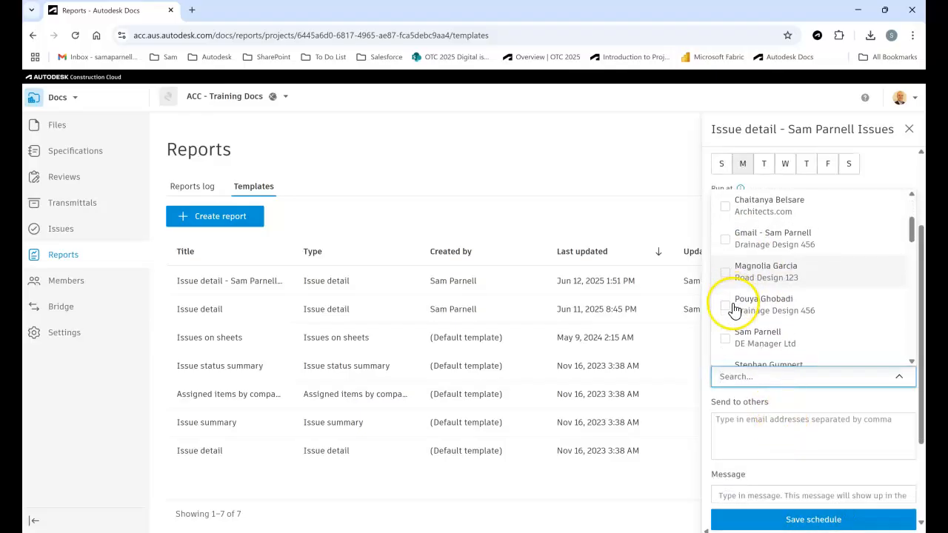
pyautogui.click(732, 335)
pyautogui.click(773, 434)
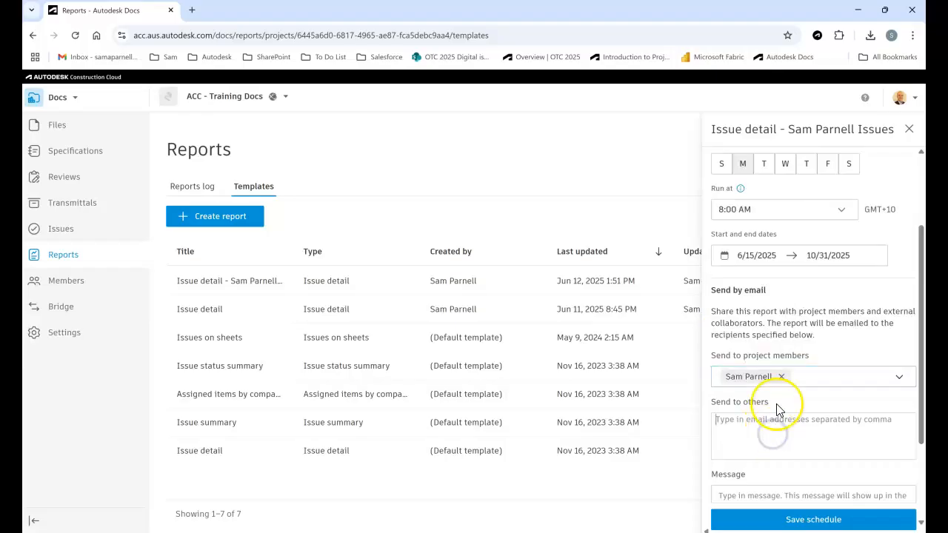
pyautogui.scroll(-1, 778, 402)
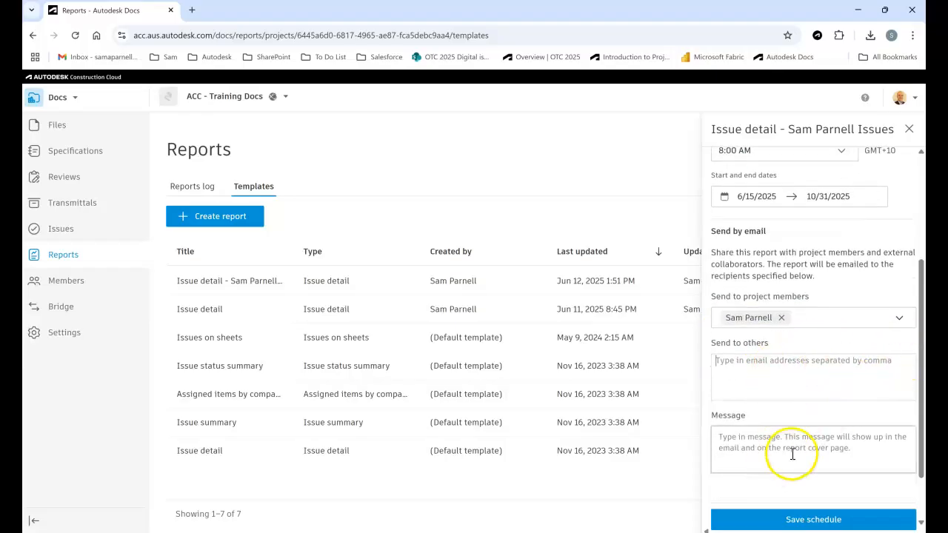
pyautogui.scroll(-1, 810, 474)
pyautogui.click(806, 521)
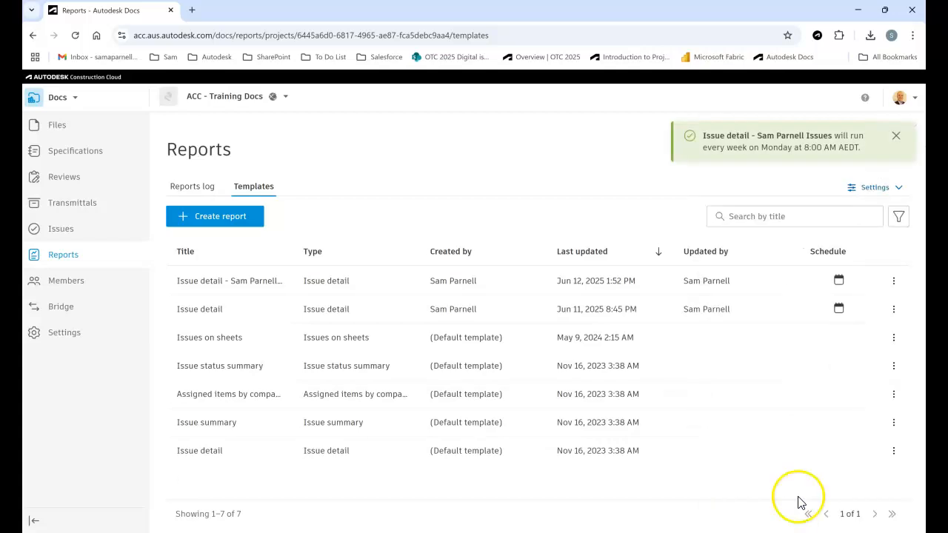
# Widen the Title column in the reports log and download the new member issues report as a PDF to Downloads.
pyautogui.click(181, 191)
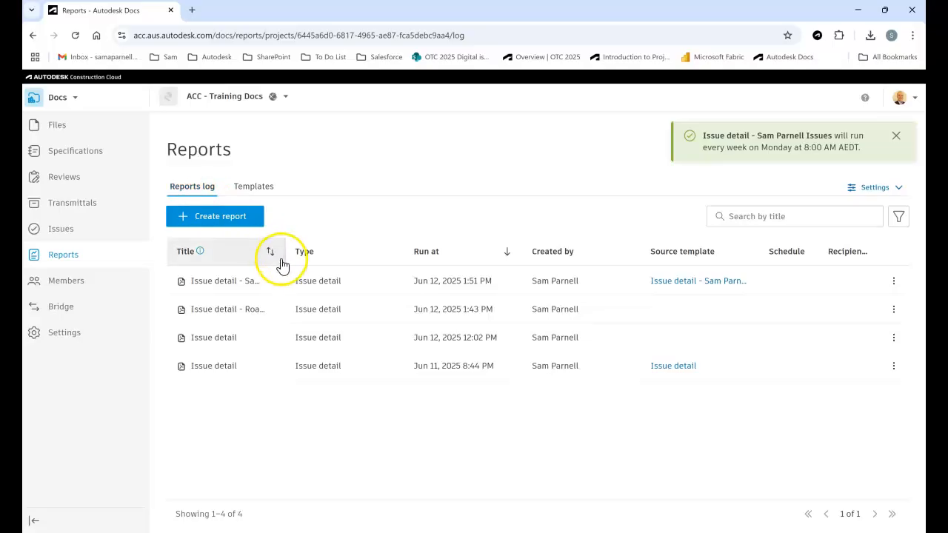
pyautogui.moveTo(285, 252); pyautogui.dragTo(399, 254)
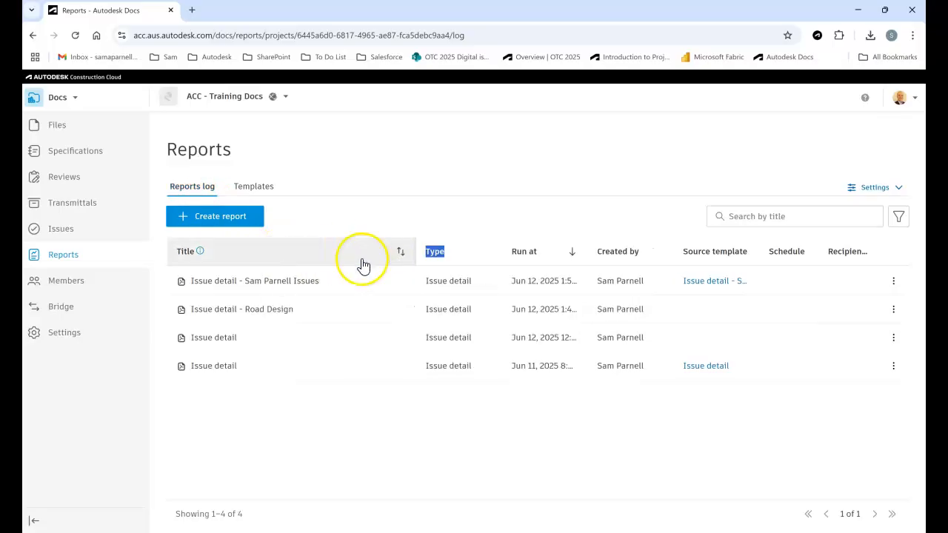
pyautogui.click(270, 283)
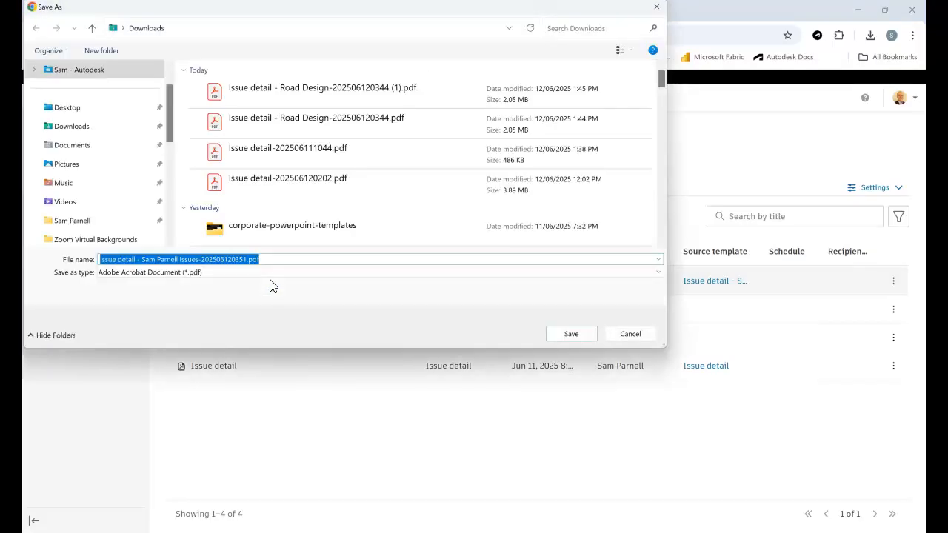
pyautogui.click(570, 335)
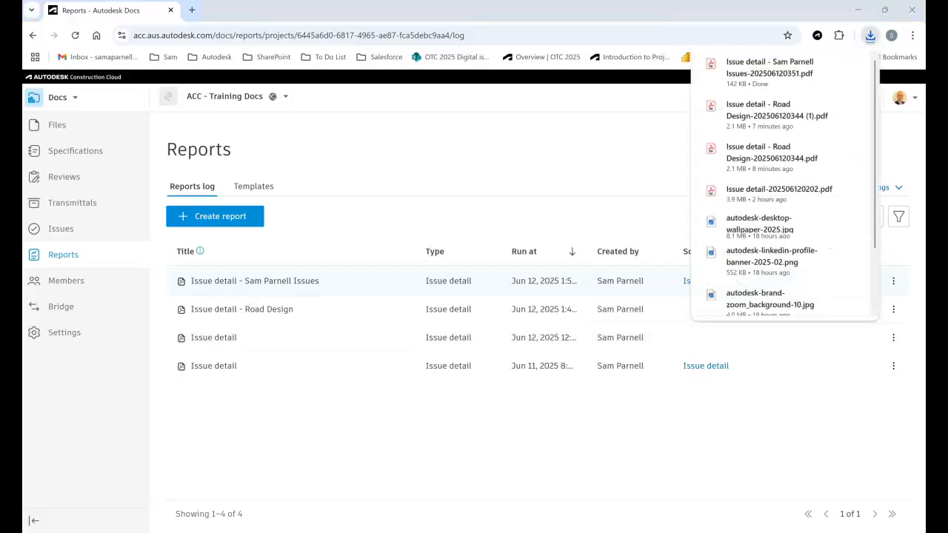
# Review the downloaded report PDF down to issue #1: Clash and open its Road Model.dwg placement link.
pyautogui.moveTo(452, 1); pyautogui.dragTo(509, 114)
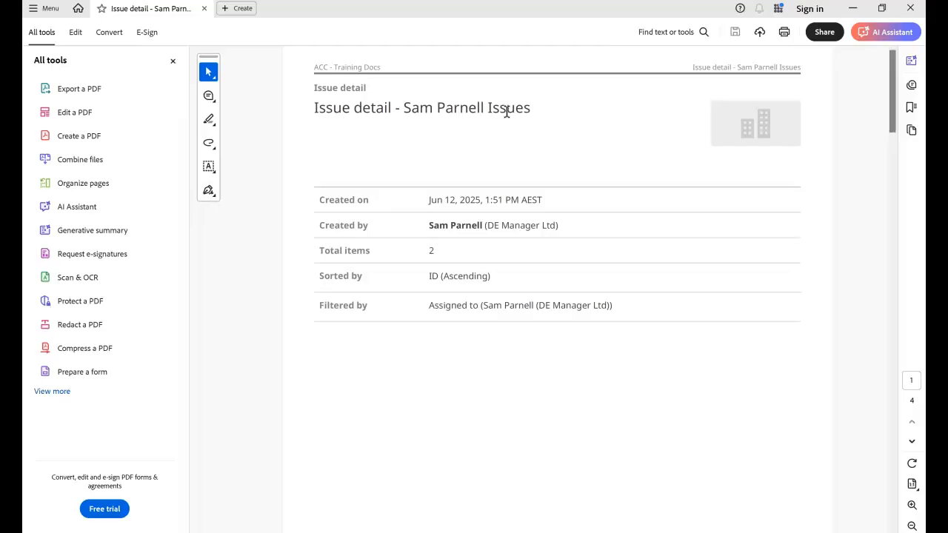
pyautogui.scroll(-5, 478, 163)
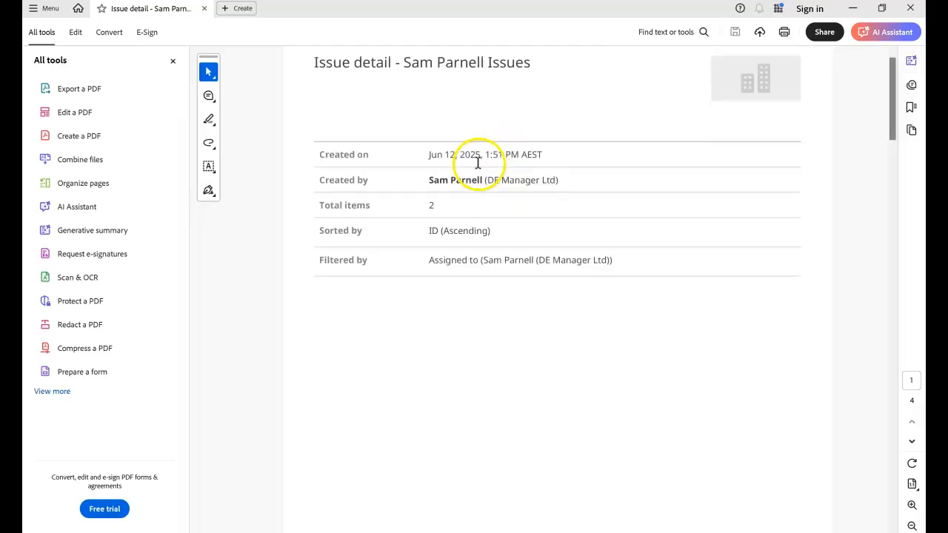
pyautogui.scroll(-4, 895, 159)
pyautogui.moveTo(895, 160); pyautogui.dragTo(893, 341)
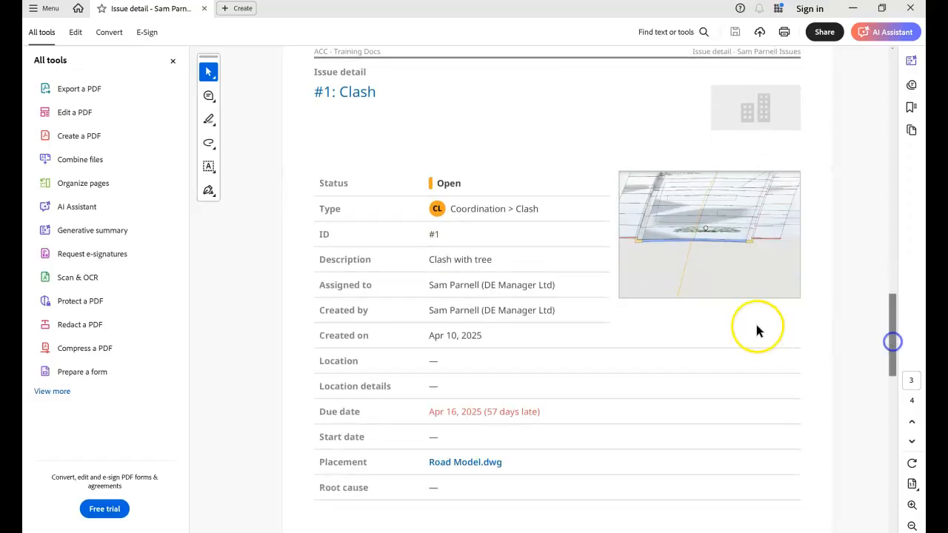
pyautogui.click(461, 464)
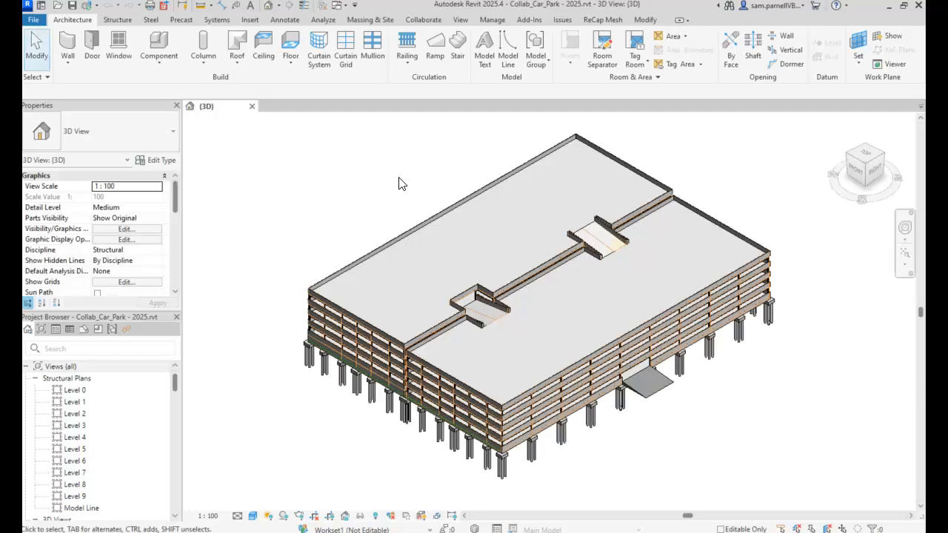
# In Revit, examine the issues overview for the Collab_Car_Park - 2025 model and open its list of manageable issues.
pyautogui.click(564, 20)
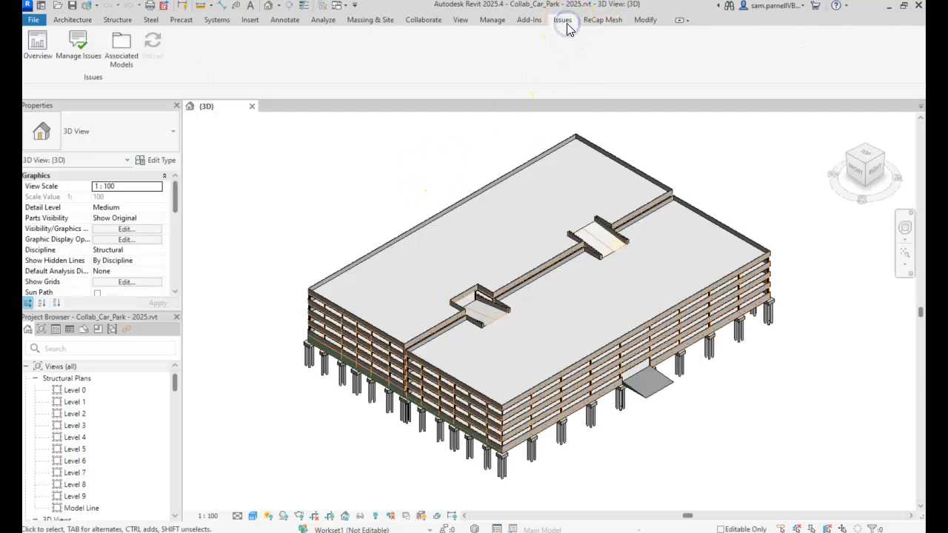
pyautogui.click(40, 52)
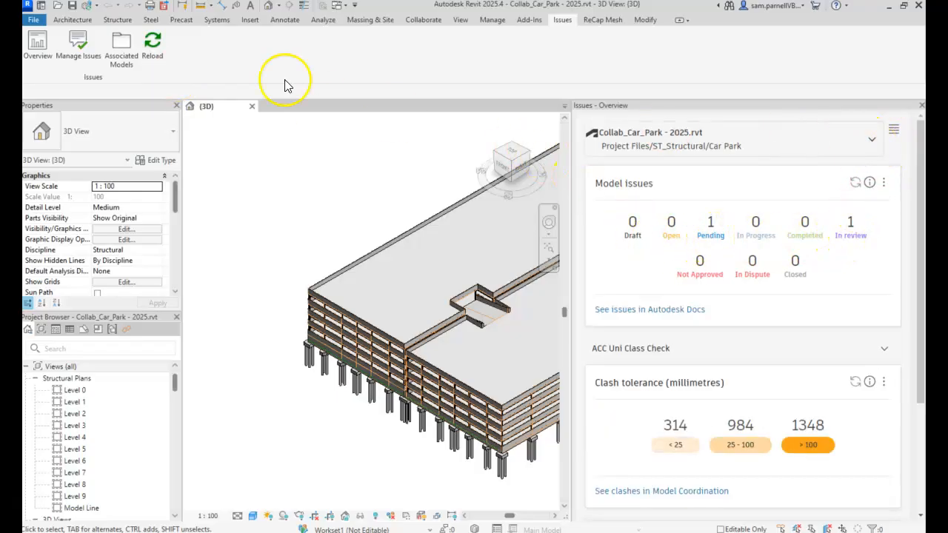
pyautogui.click(67, 47)
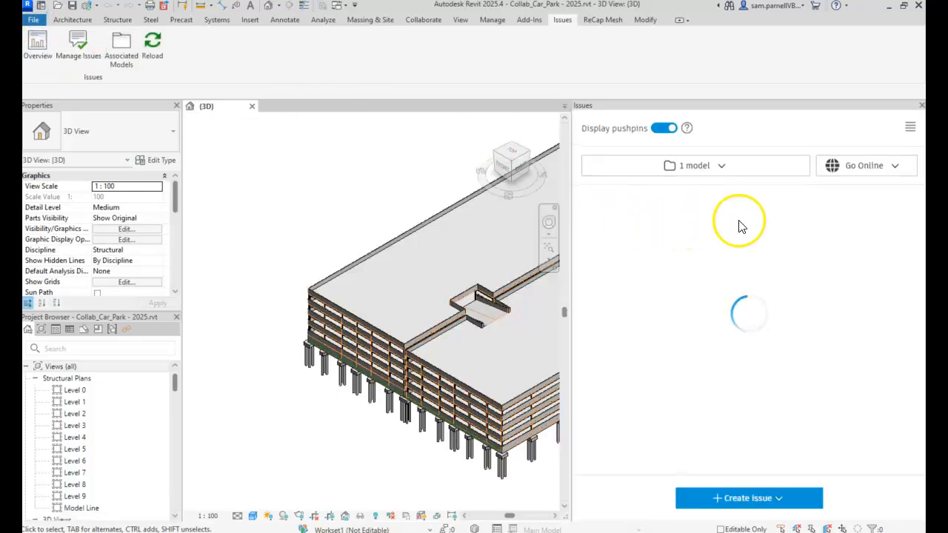
# Open issue #25 Design, set its status to Open, and return to the issue list.
pyautogui.click(650, 240)
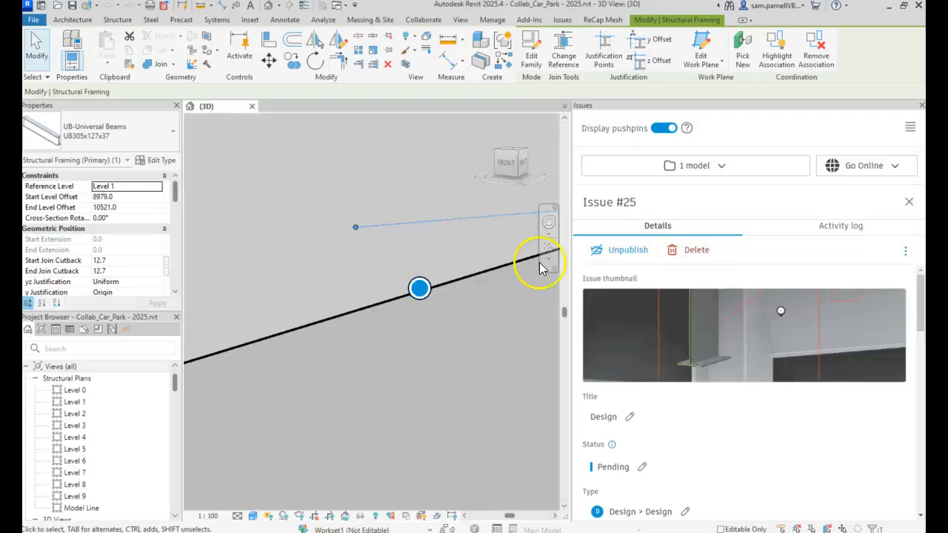
pyautogui.scroll(-2, 773, 282)
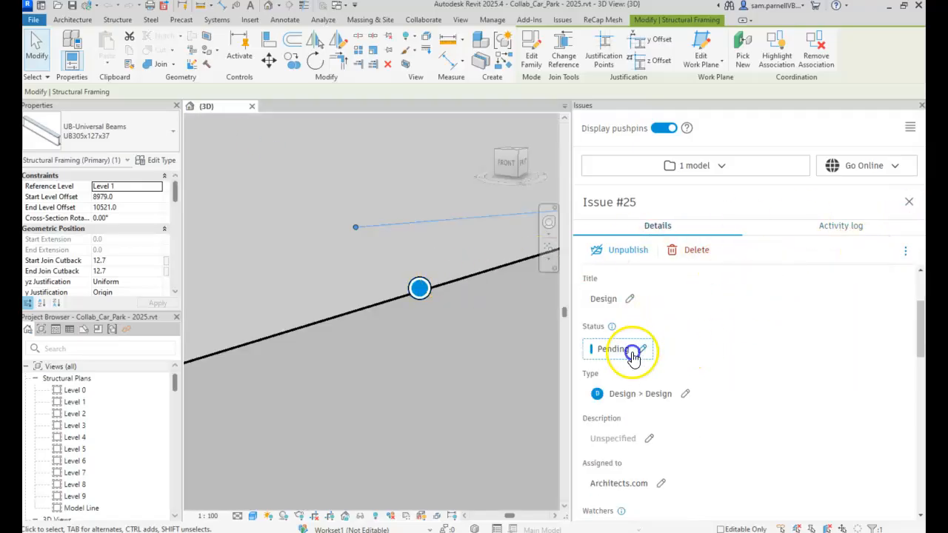
pyautogui.click(635, 350)
pyautogui.click(626, 396)
pyautogui.click(908, 202)
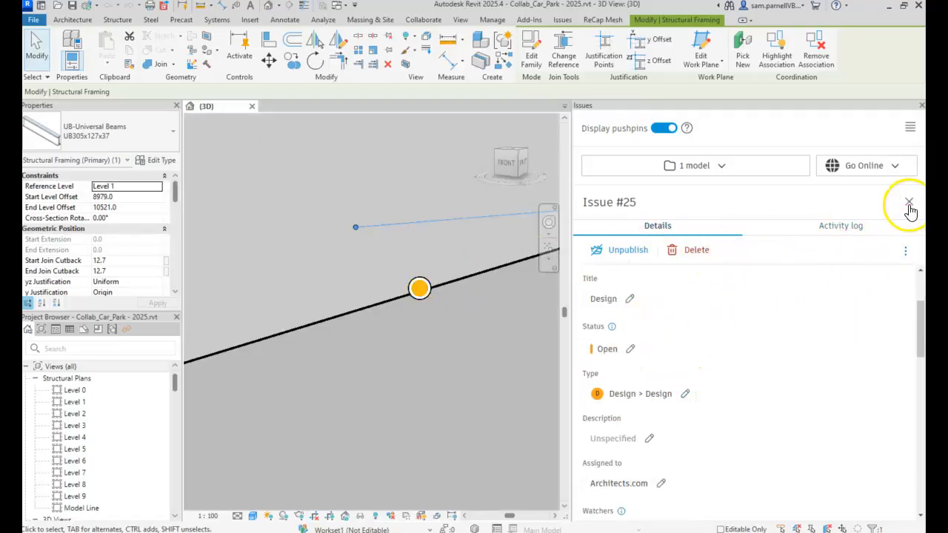
# Open issue #5 Saved View, set its status to Closed, and close the issue and the issue list.
pyautogui.click(689, 312)
pyautogui.scroll(-3, 658, 332)
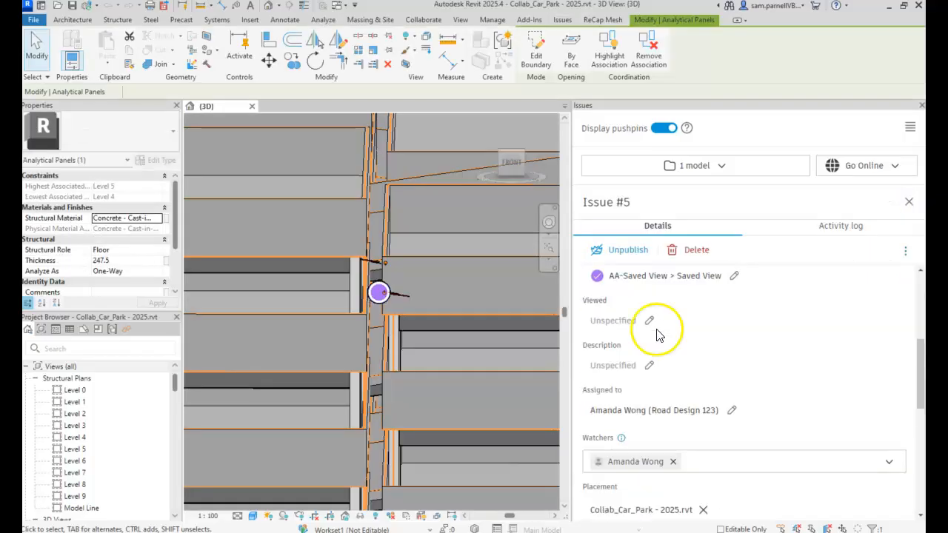
pyautogui.click(627, 276)
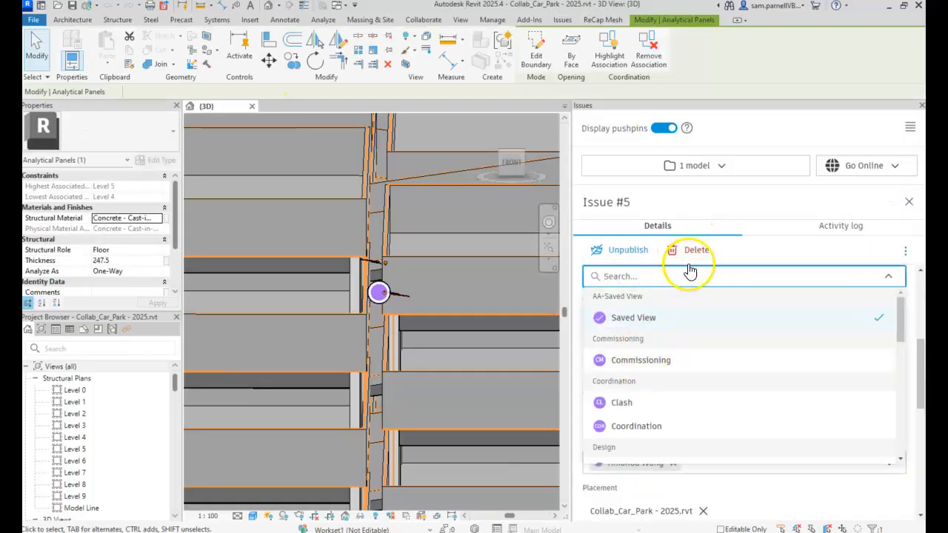
pyautogui.click(775, 252)
pyautogui.scroll(3, 614, 339)
pyautogui.click(263, 141)
pyautogui.click(622, 349)
pyautogui.scroll(-2, 635, 417)
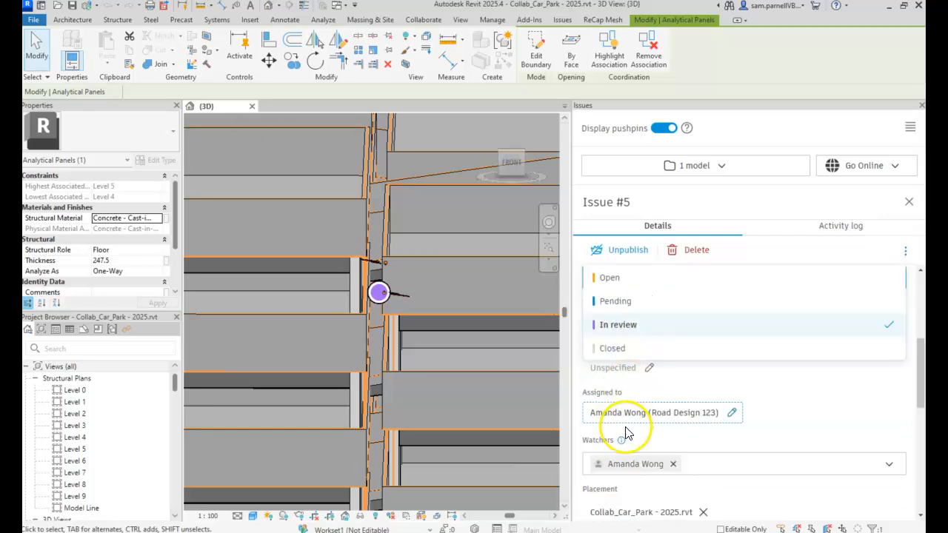
pyautogui.click(614, 348)
pyautogui.click(909, 202)
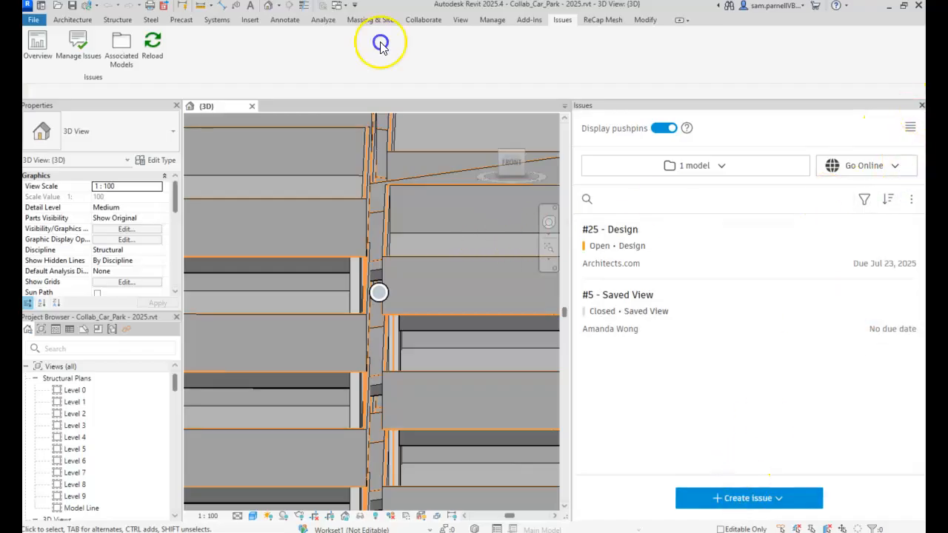
pyautogui.click(921, 106)
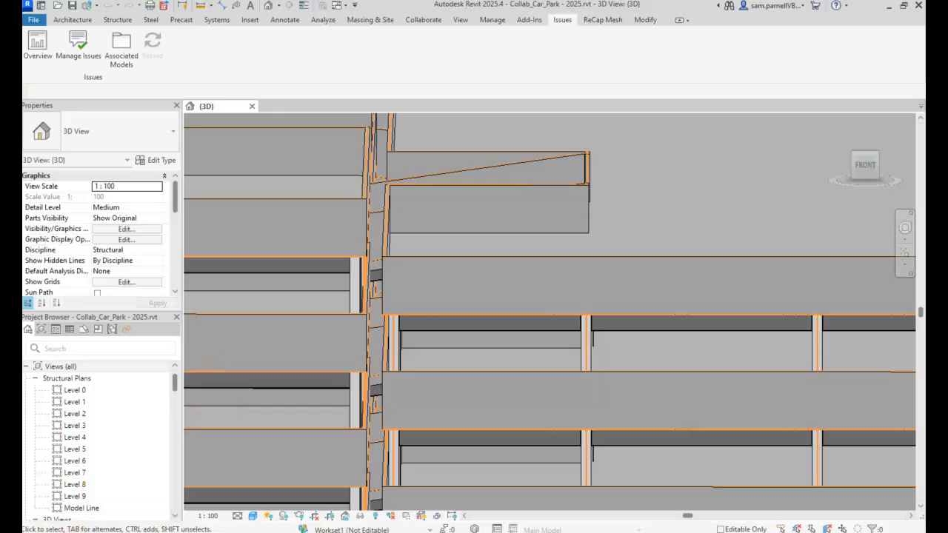